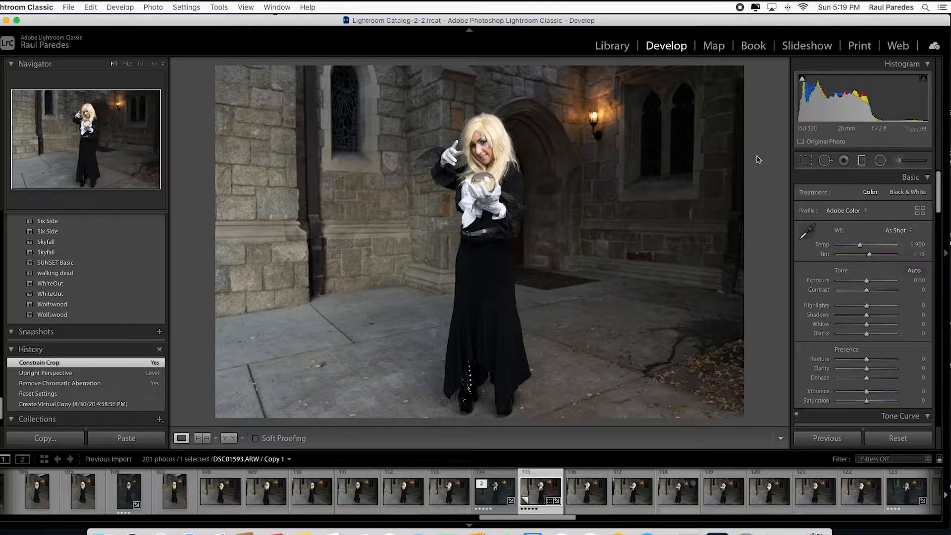
Draw a vertical graduated filter across the left wall toward the subject and shift it slightly right
left_click_drag(213, 215, 408, 213)
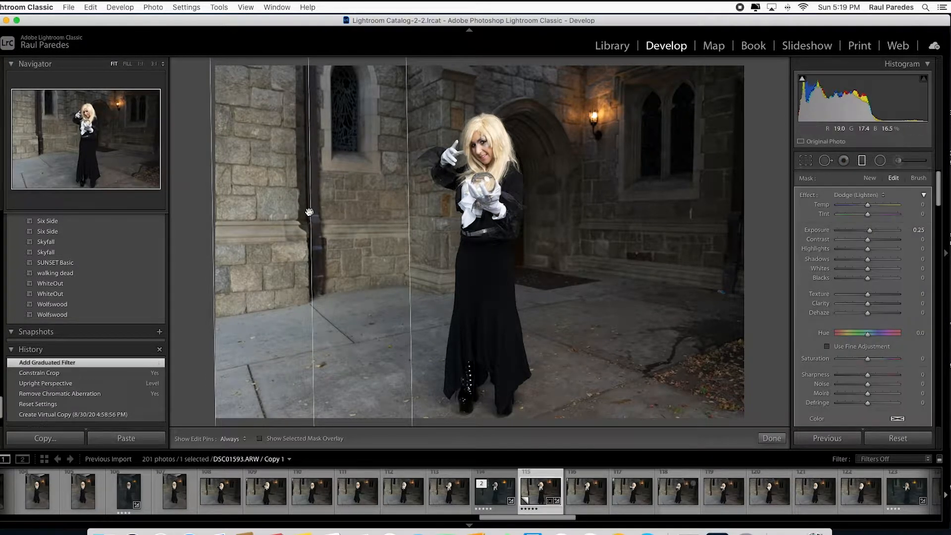
left_click_drag(310, 213, 326, 212)
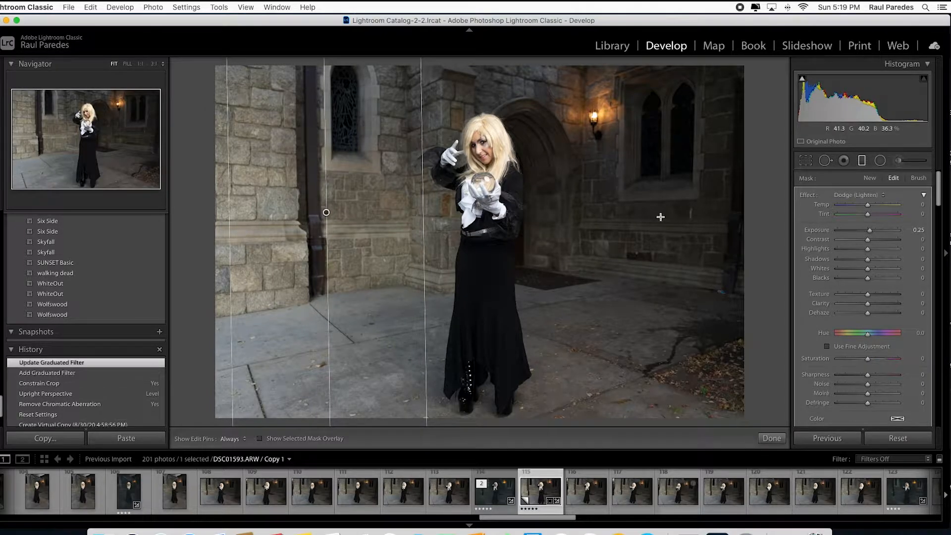
Apply the Burn (Darken) effect to that filter and set its exposure to -0.82 and highlights to -21
double_click(869, 231)
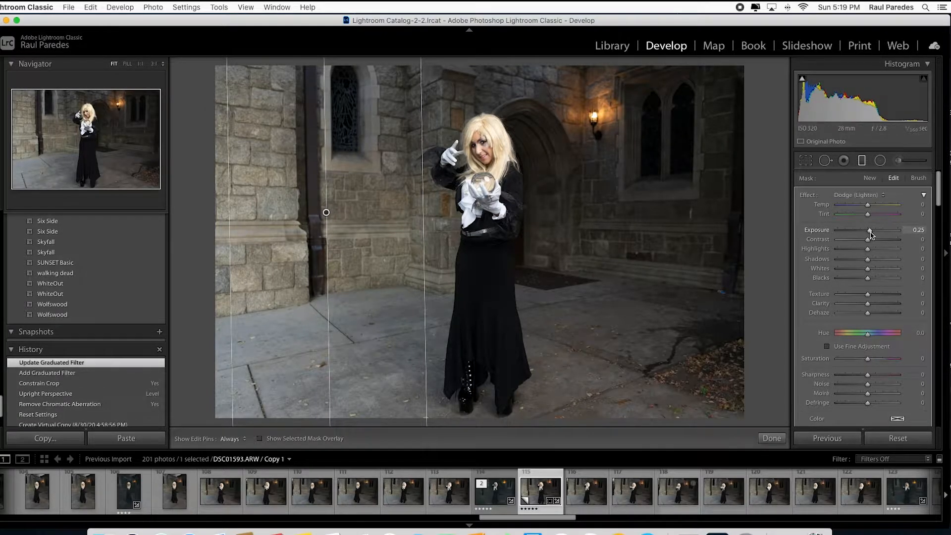
left_click(896, 194)
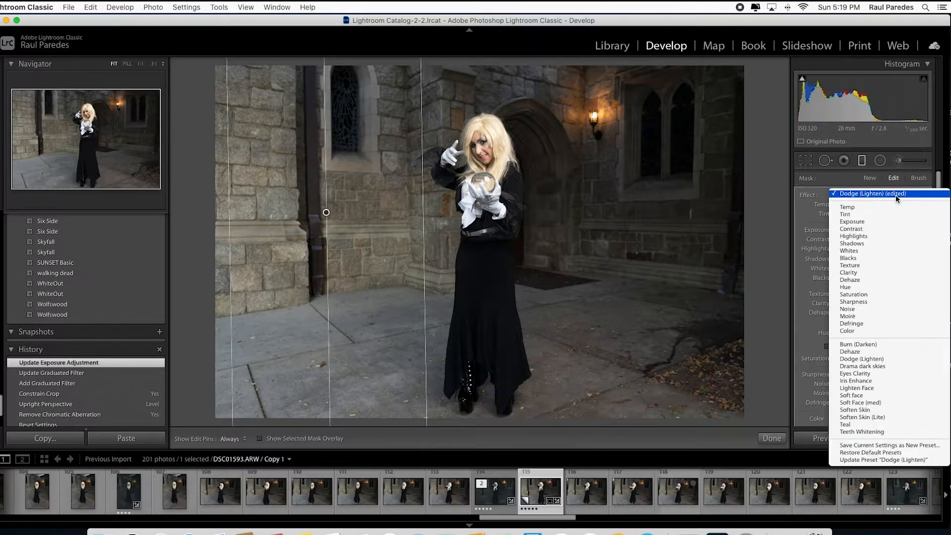
left_click(859, 344)
left_click_drag(868, 235, 862, 252)
left_click_drag(326, 212, 337, 215)
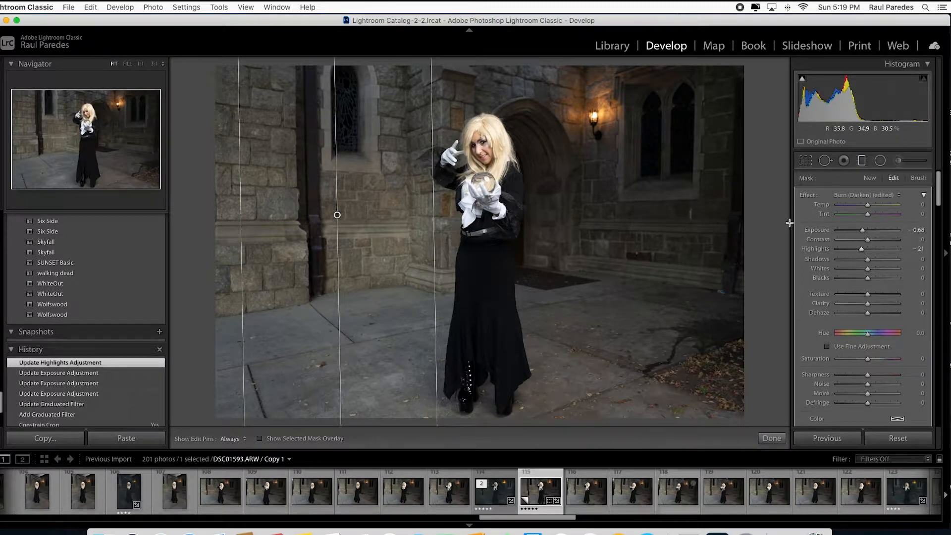
left_click_drag(863, 233, 862, 234)
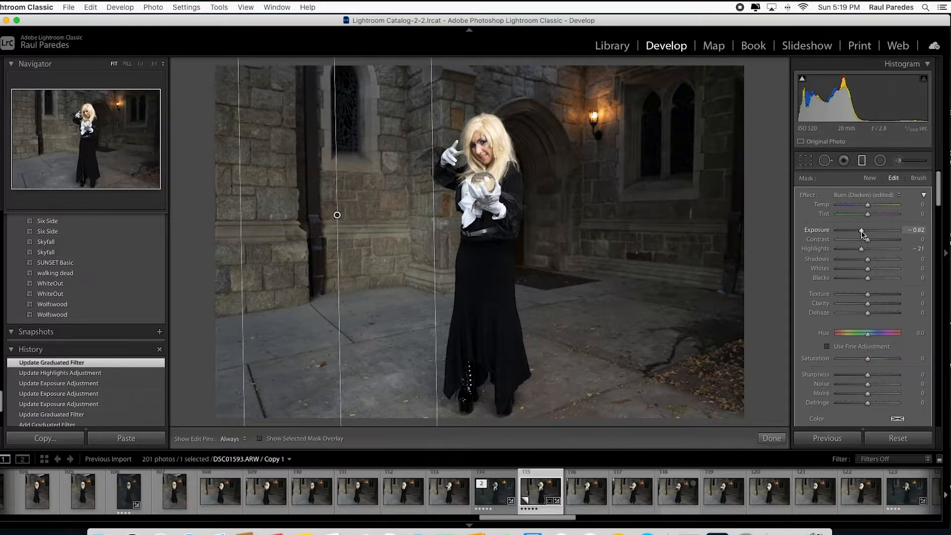
left_click_drag(863, 233, 862, 233)
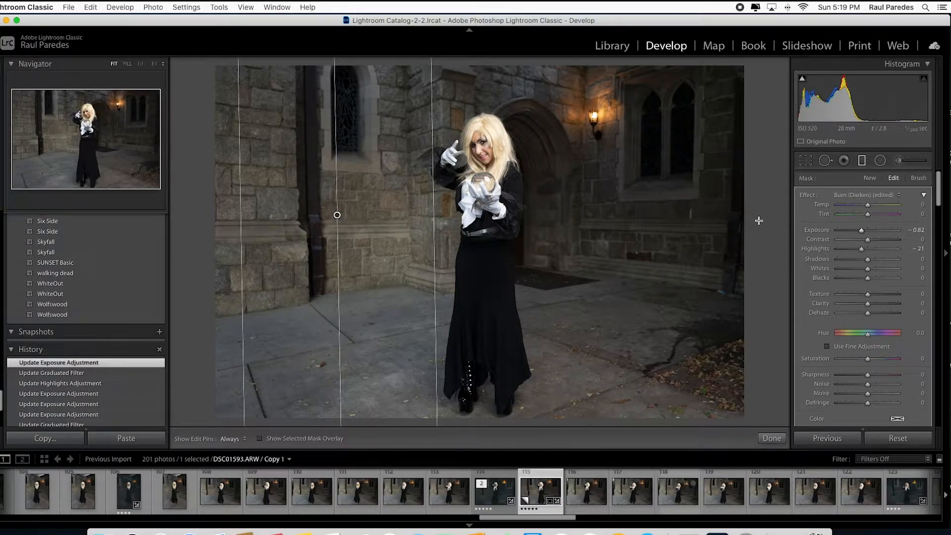
Draw a second graduated filter from the right edge toward the subject and apply Dodge (Lighten) with exposure 0.82
left_click_drag(760, 221, 561, 220)
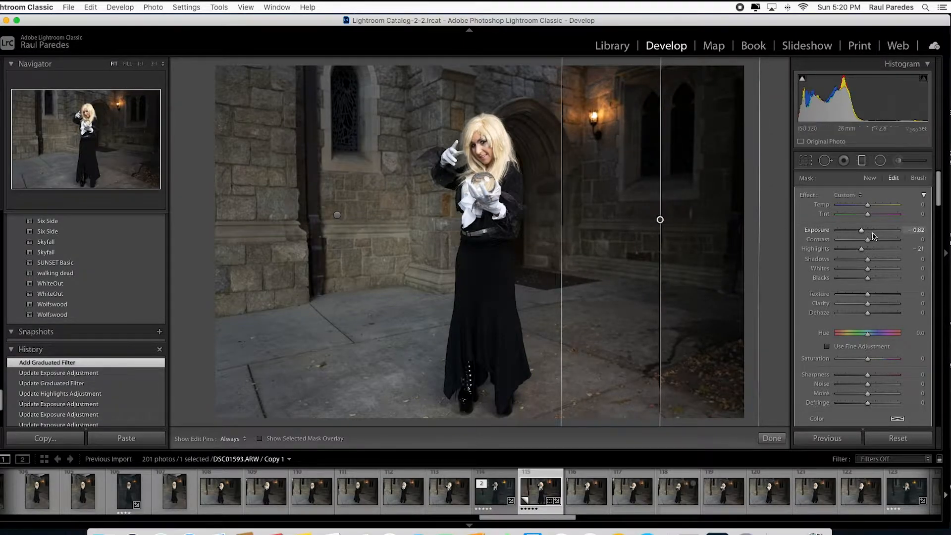
left_click(861, 195)
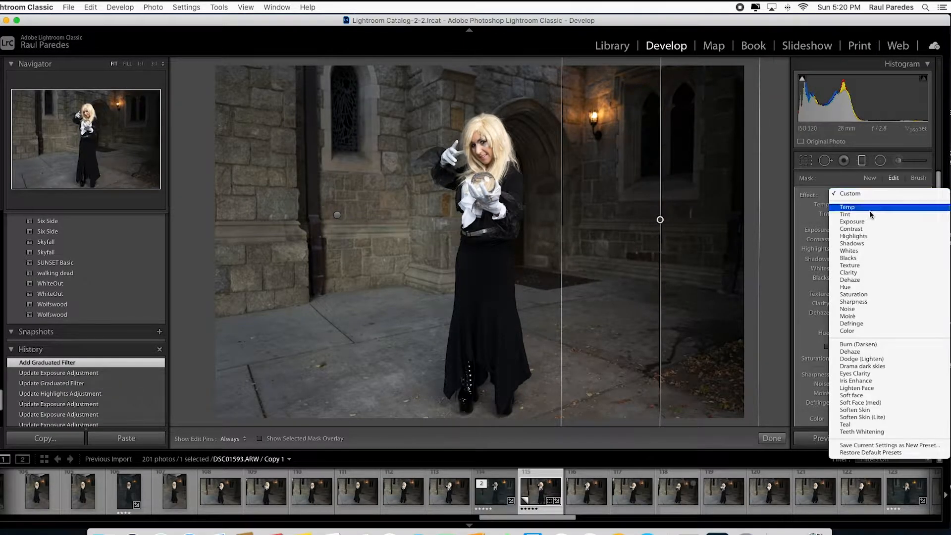
left_click(892, 362)
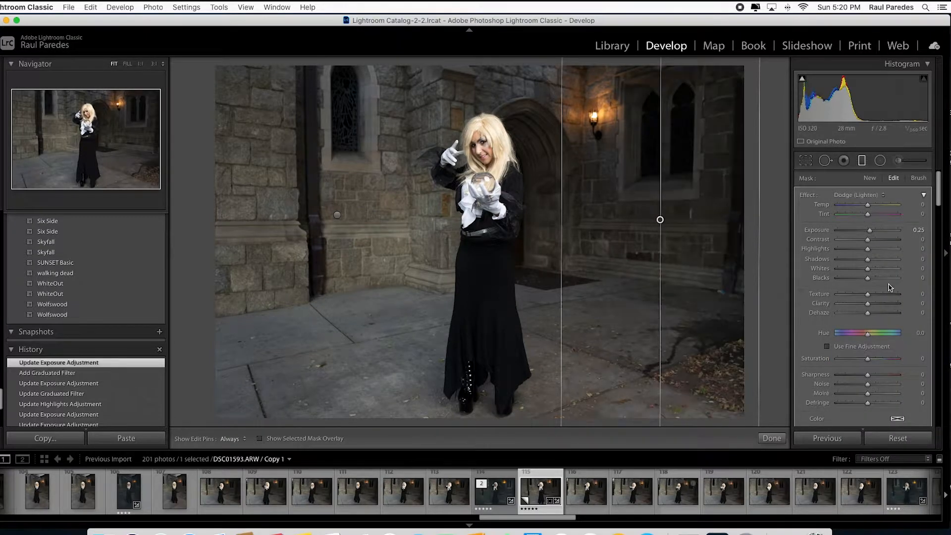
left_click_drag(871, 232, 876, 234)
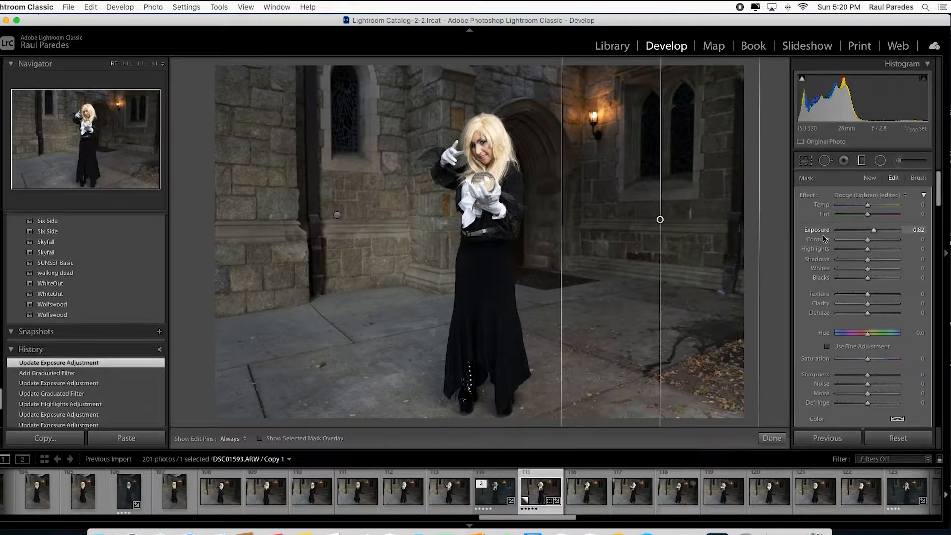
Reposition and widen the dodge filter over the doorway and right wall, then close the graduated filter tool
left_click_drag(661, 219, 638, 222)
left_click_drag(540, 229, 501, 235)
left_click_drag(615, 220, 589, 223)
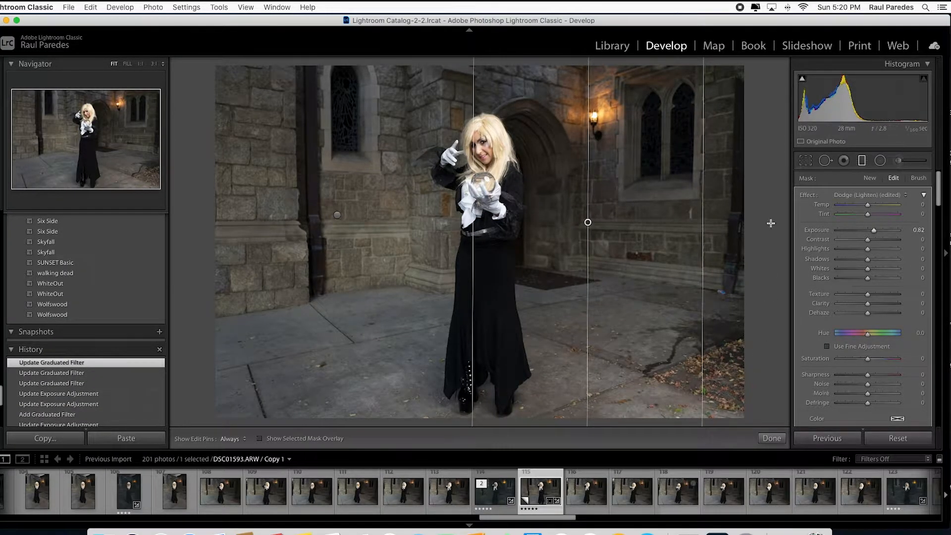
left_click_drag(702, 224, 733, 237)
left_click(863, 161)
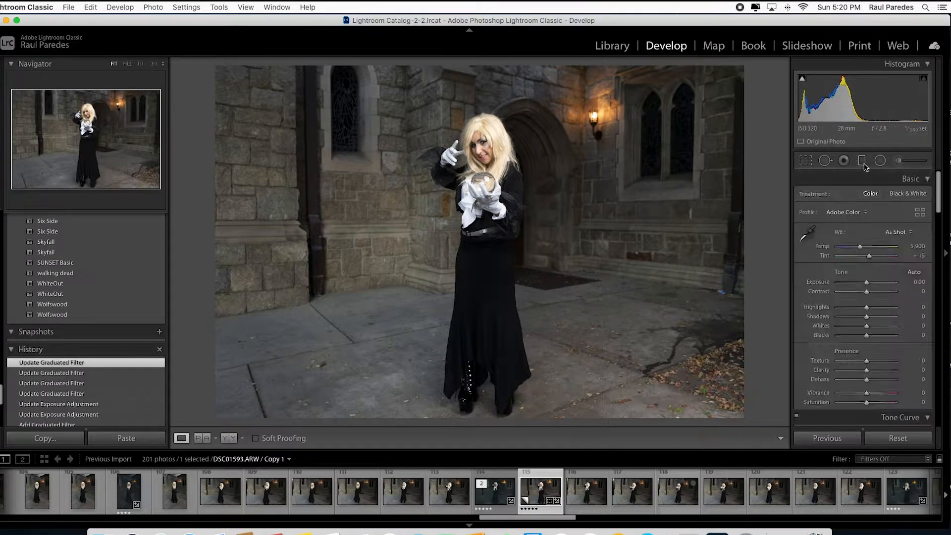
Set the basic tone to exposure -0.10, highlights -10, shadows +57, whites +13 and blacks +8
left_click_drag(867, 282, 866, 282)
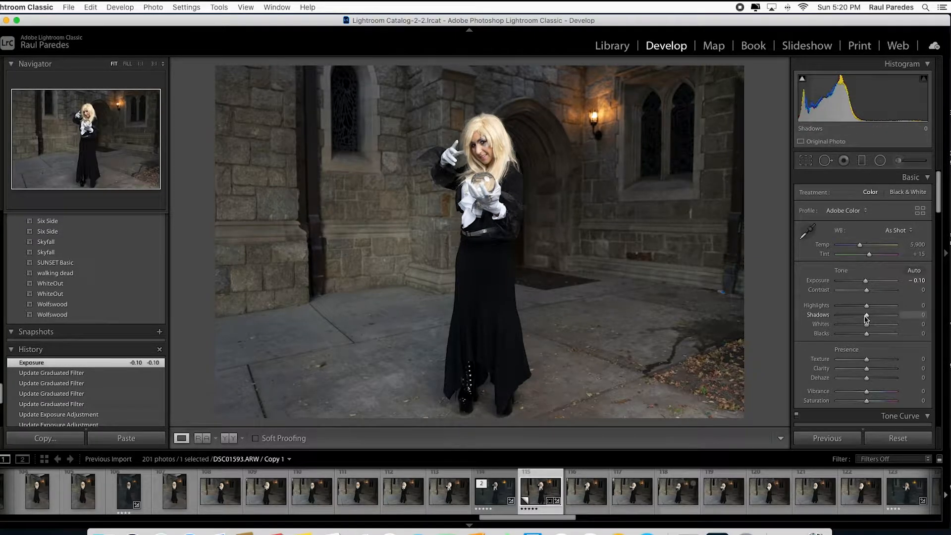
left_click_drag(866, 318, 871, 338)
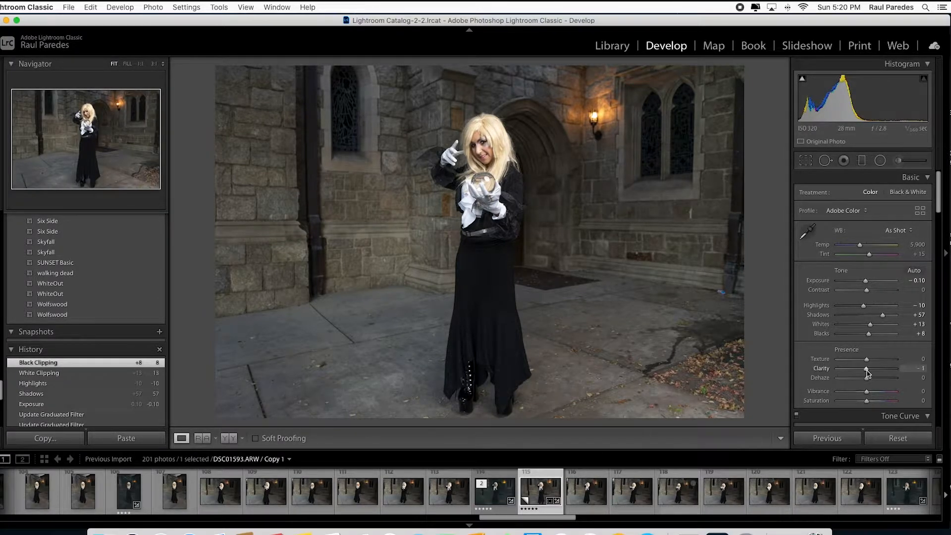
Set clarity to -3, vibrance to -49 and saturation to +38
left_click_drag(868, 373, 868, 372)
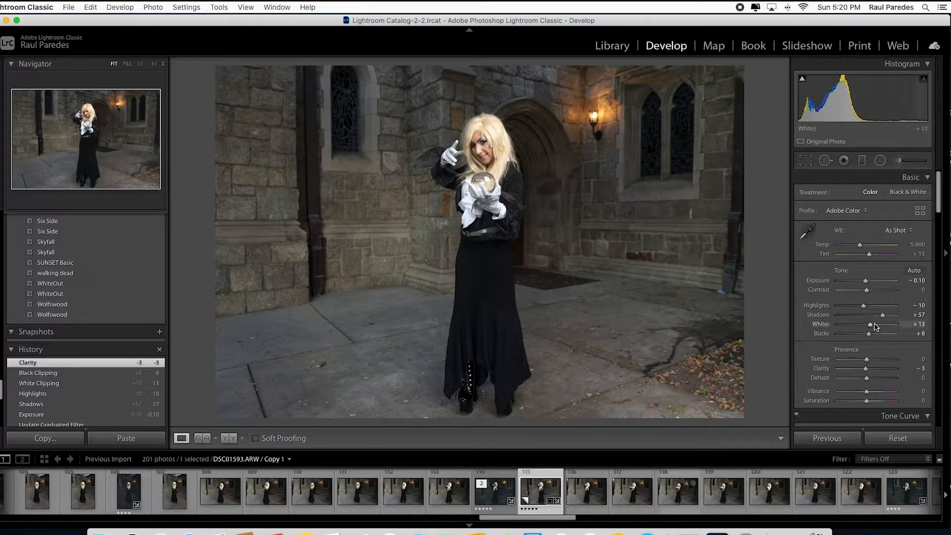
mouse_move(866, 394)
left_mouse_down()
mouse_move(851, 394)
mouse_move(877, 404)
left_mouse_up()
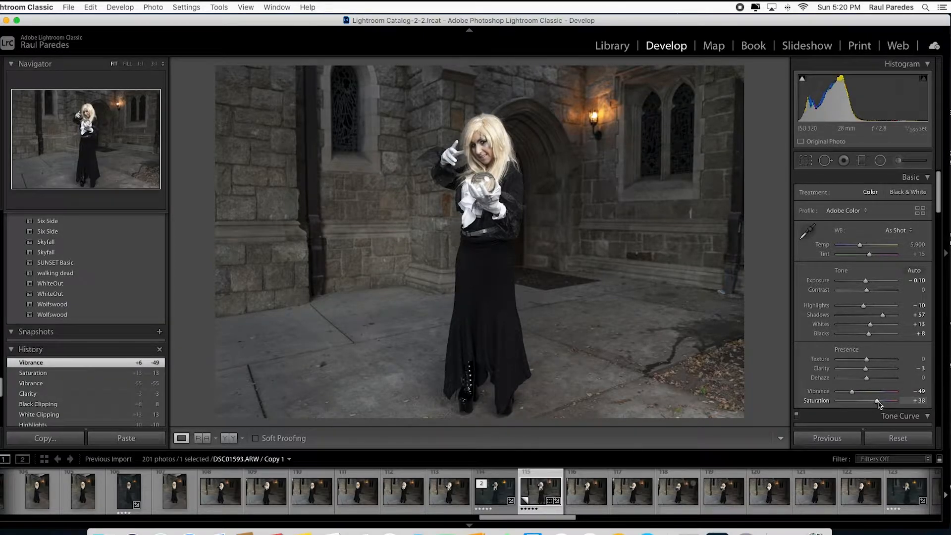
left_click_drag(879, 404, 879, 404)
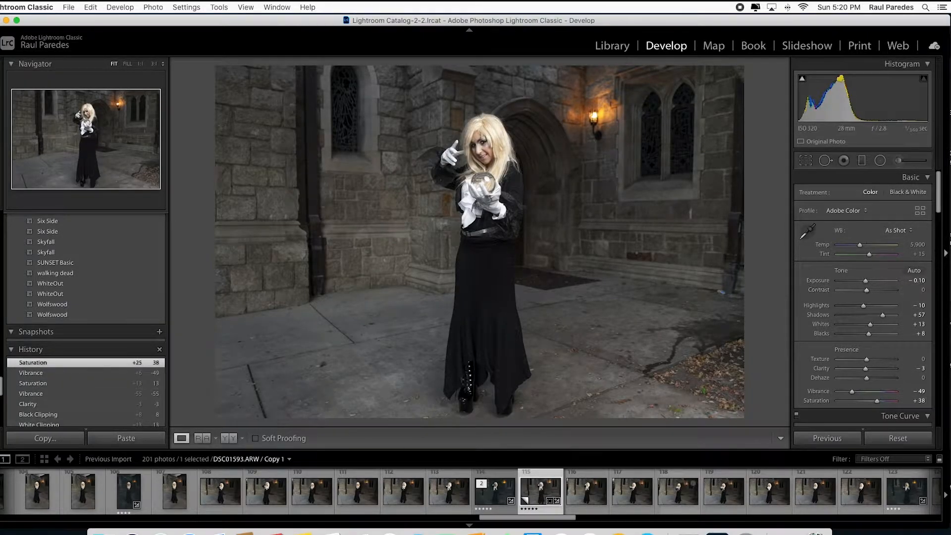
Shape the RGB point tone curve with midtone and highlight points and a raised black point
left_click_drag(940, 197, 942, 234)
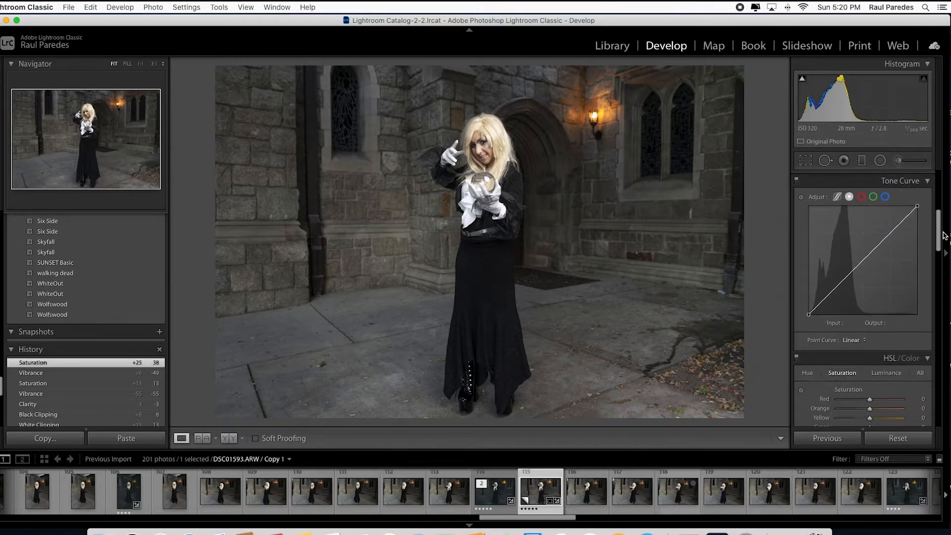
left_click(865, 260)
left_click_drag(864, 261, 864, 263)
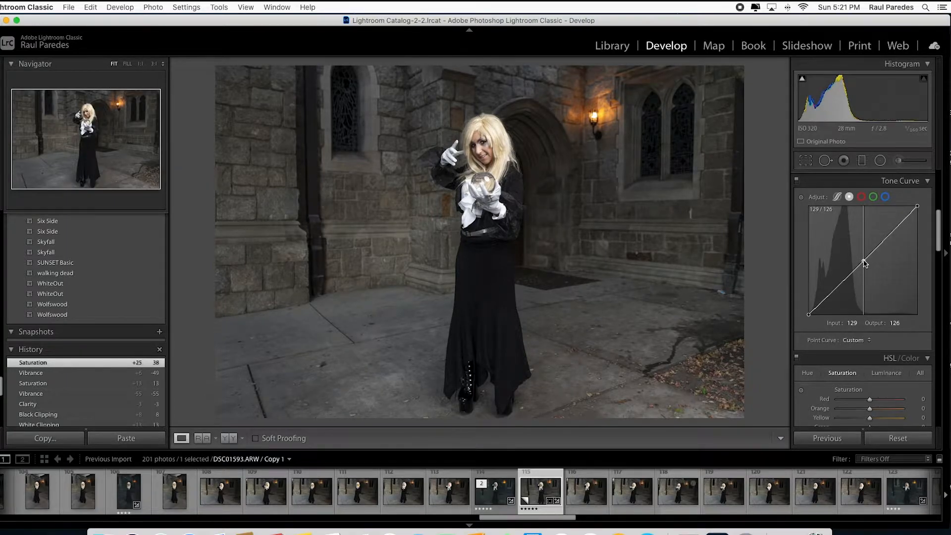
left_click_drag(891, 237, 892, 234)
left_click_drag(837, 287, 800, 313)
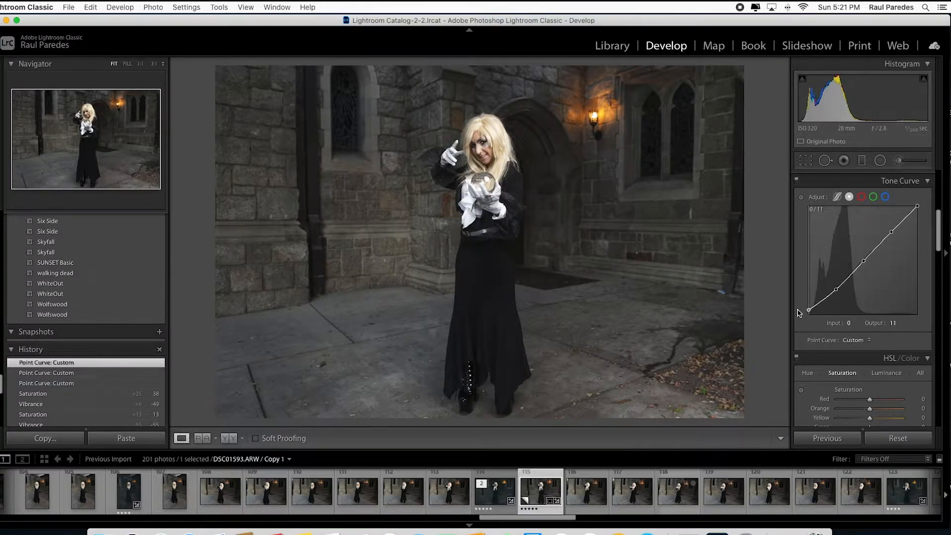
Add highlight, midtone and shadow points to the blue channel curve, lifting the shadow point slightly
left_click(885, 197)
left_click(891, 234)
left_click_drag(891, 235, 892, 235)
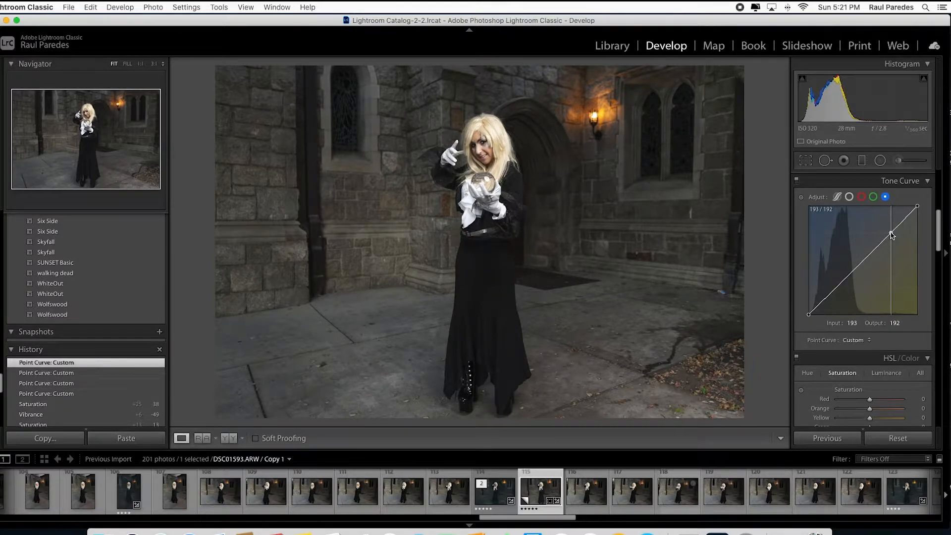
left_click(865, 260)
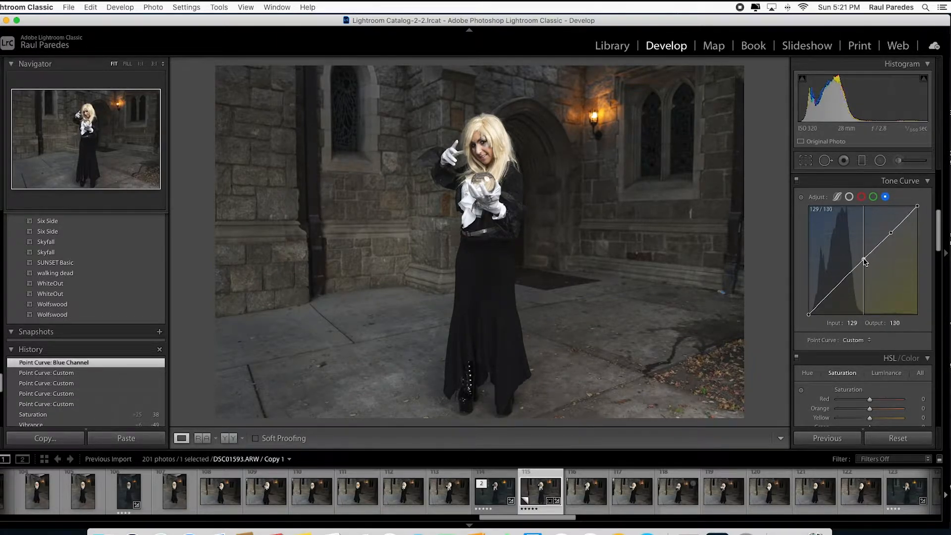
left_click(865, 260)
left_click_drag(835, 289, 834, 287)
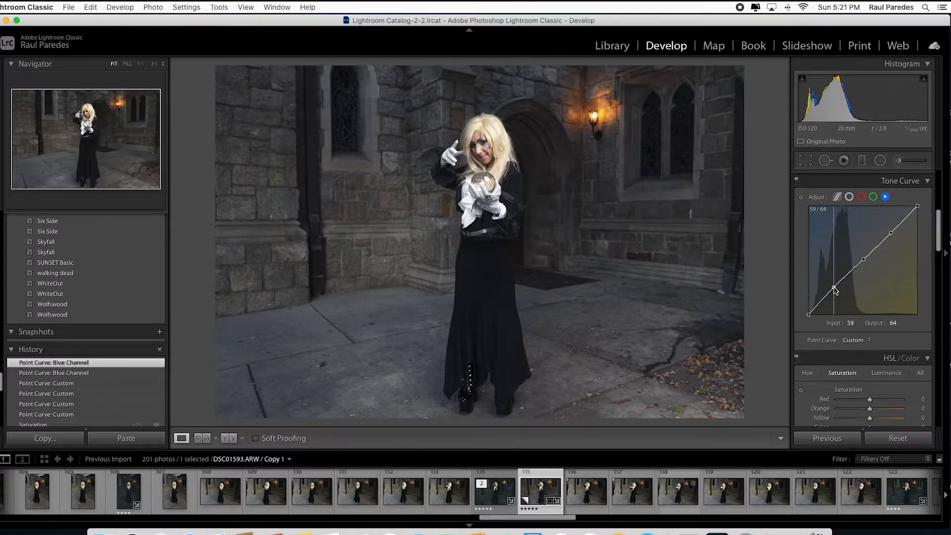
left_click_drag(834, 288, 835, 290)
Reduce HSL saturation of orange to -38 and yellow to -20
left_click_drag(937, 228, 939, 254)
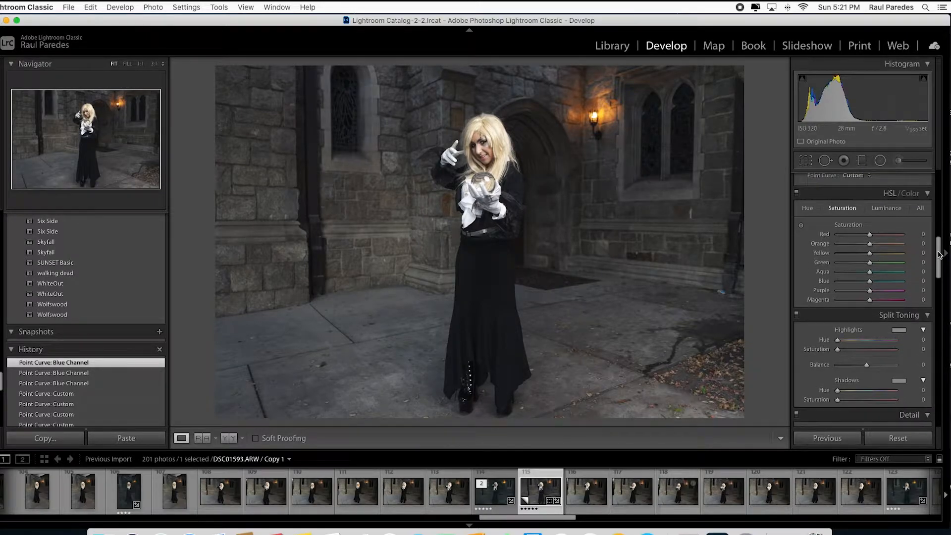
left_click_drag(870, 248, 861, 249)
left_click_drag(859, 249, 867, 254)
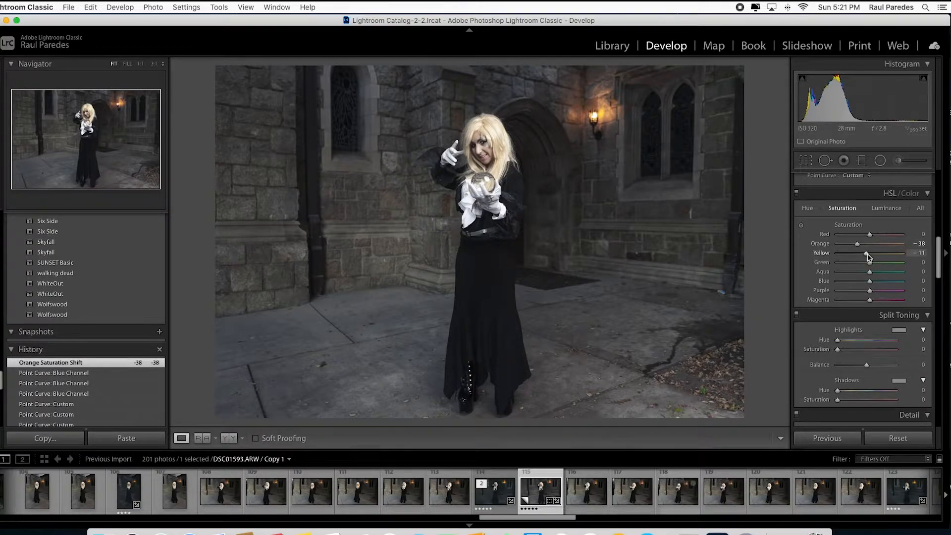
left_click_drag(866, 258, 866, 257)
Split tone the highlights to hue 37, saturation 11 and the shadows to hue 200, saturation 8
mouse_move(941, 251)
left_mouse_down()
mouse_move(941, 292)
mouse_move(943, 262)
left_mouse_up()
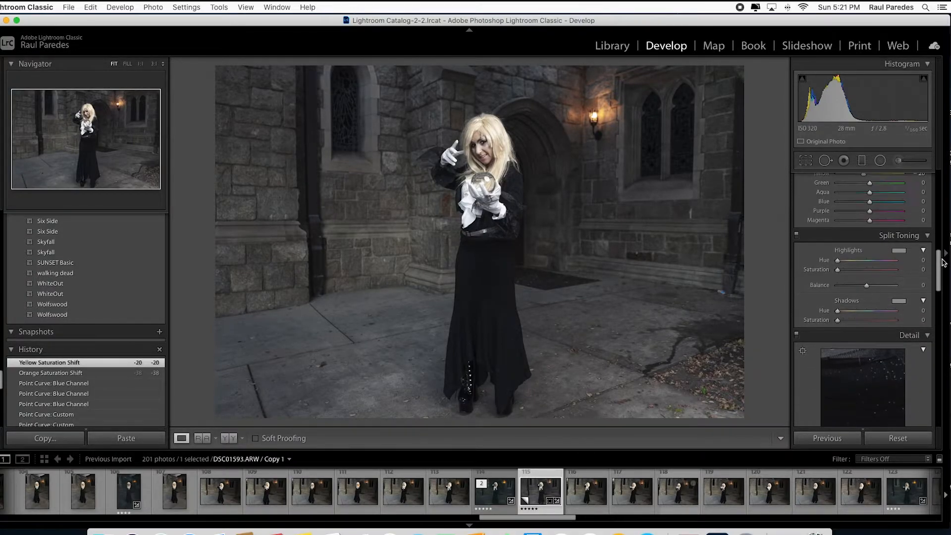
mouse_move(838, 261)
left_mouse_down()
mouse_move(859, 275)
mouse_move(849, 262)
mouse_move(847, 274)
left_mouse_up()
mouse_move(839, 311)
left_mouse_down()
mouse_move(869, 312)
mouse_move(846, 323)
left_mouse_up()
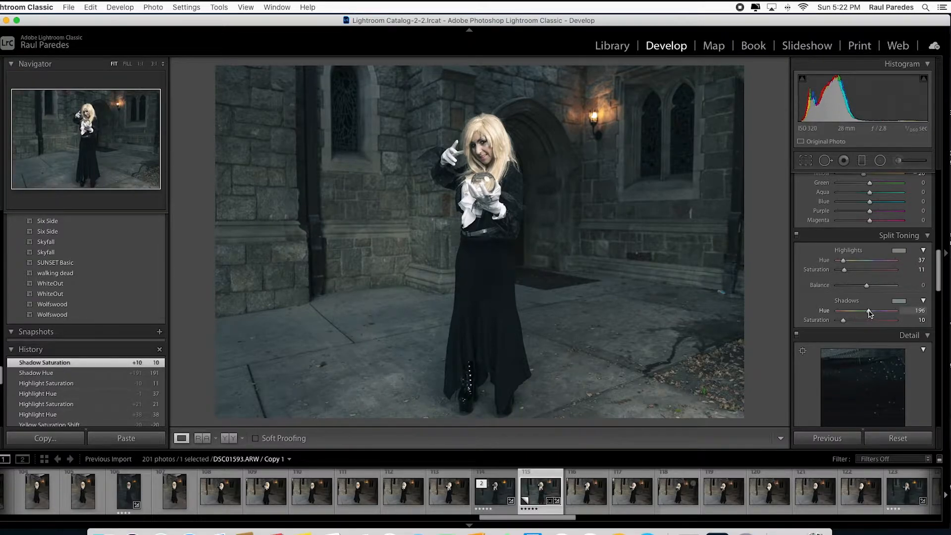
left_click_drag(871, 314, 871, 314)
left_click_drag(845, 322, 845, 322)
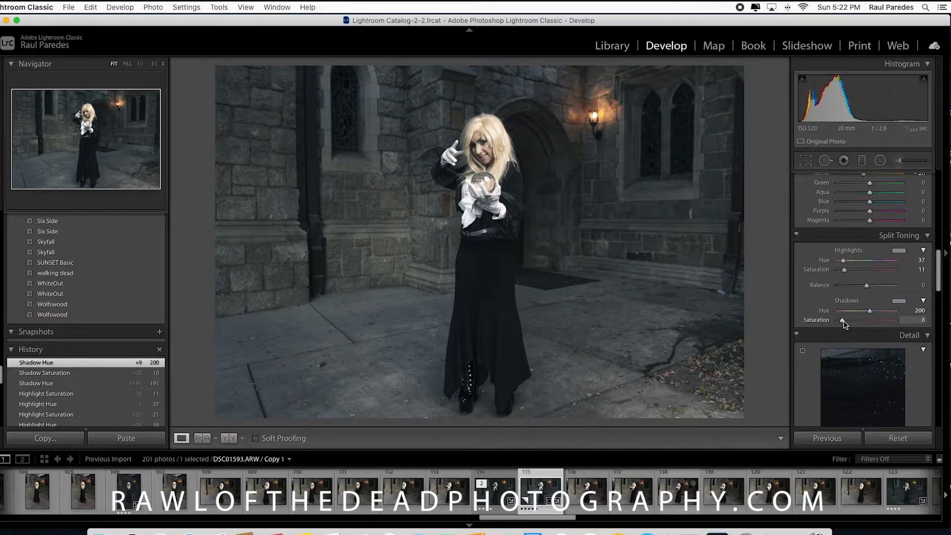
Set sharpening masking to 9 and luminance noise reduction to 11
left_click_drag(938, 263, 936, 300)
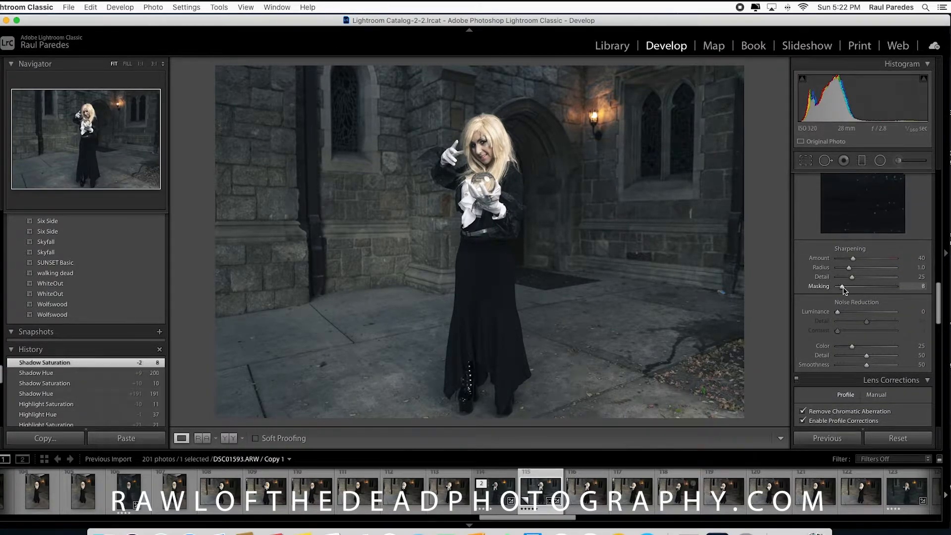
left_click_drag(845, 290, 849, 315)
Apply a post-crop vignette with an amount of -16
left_click_drag(938, 290, 937, 341)
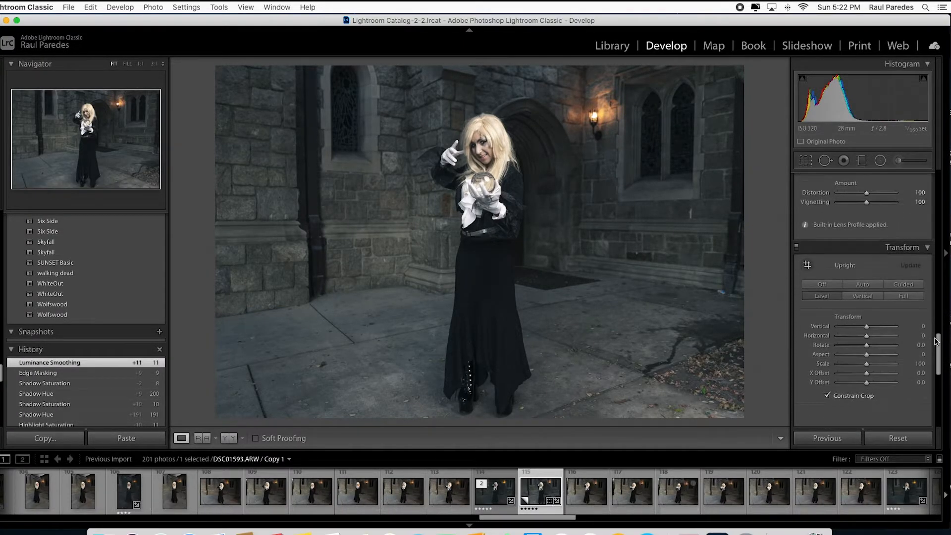
left_click_drag(936, 347, 935, 374)
left_click_drag(870, 321, 864, 322)
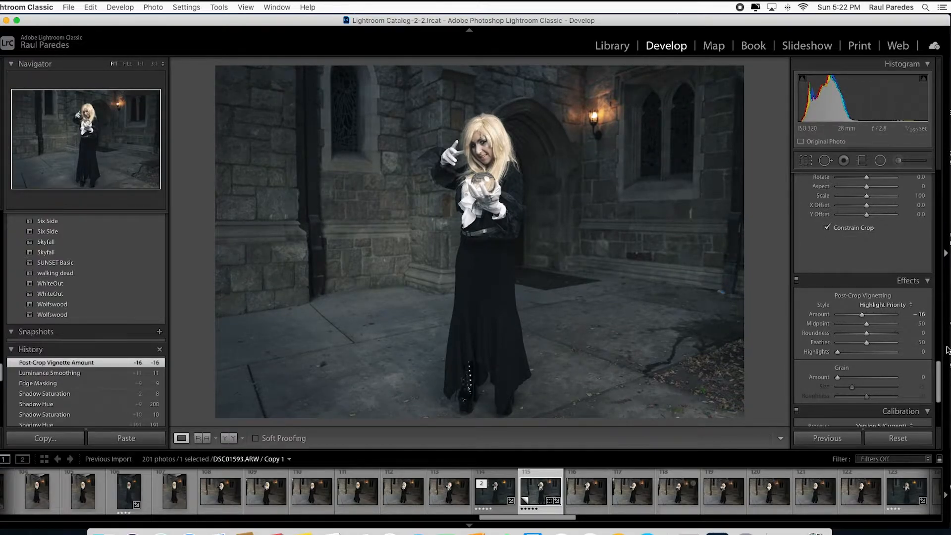
Raise the basic contrast to +17 and lower highlights to -12
left_click_drag(937, 369, 938, 180)
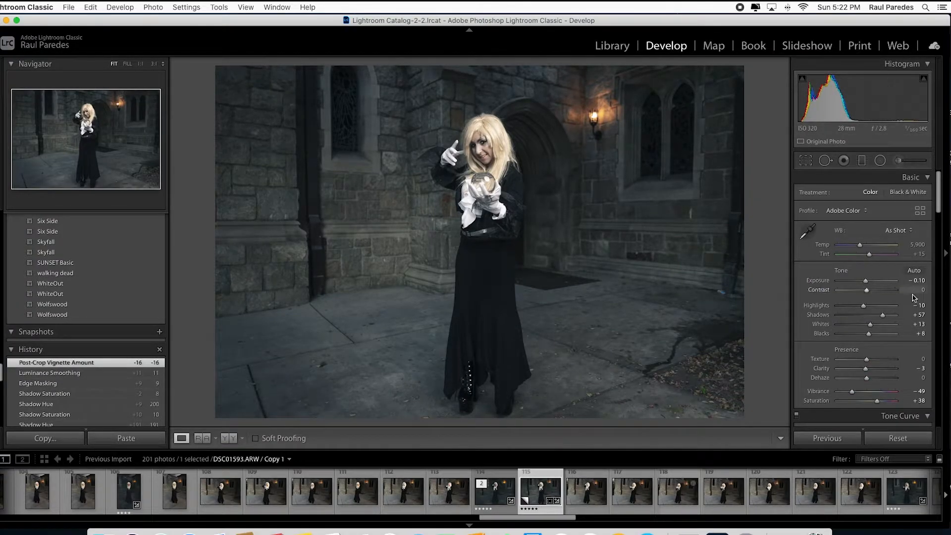
left_click_drag(867, 293, 873, 294)
left_click_drag(873, 293, 872, 294)
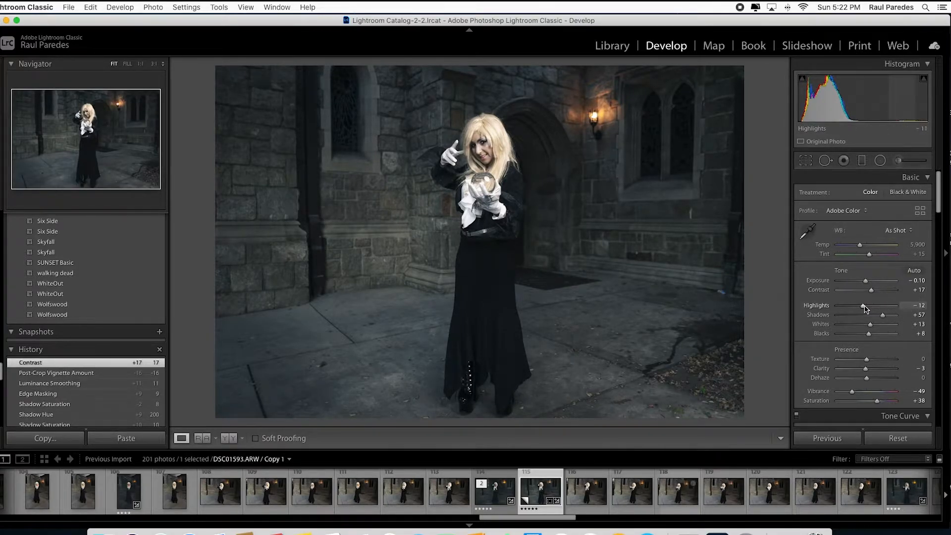
left_click_drag(865, 307, 865, 307)
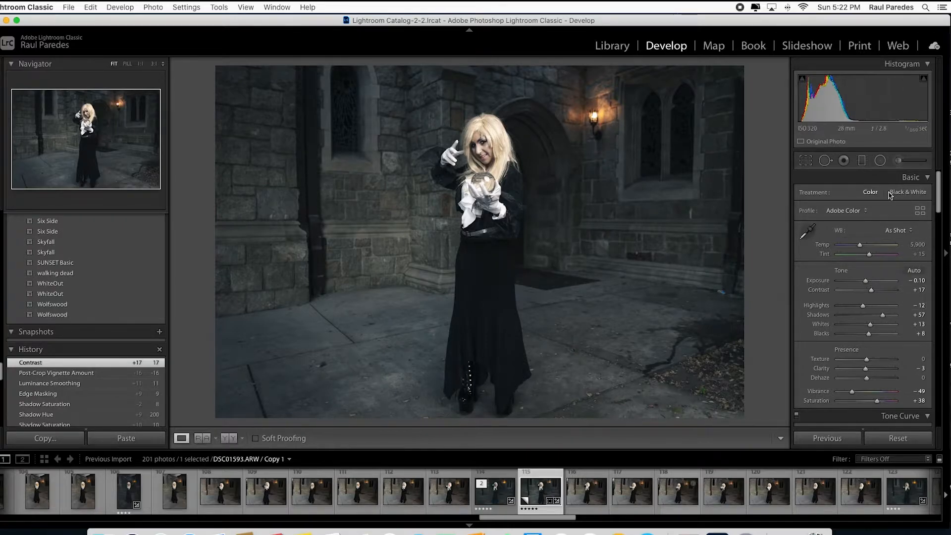
Draw a radial filter over the wall lamp and warm it with a temperature of 11
left_click(881, 161)
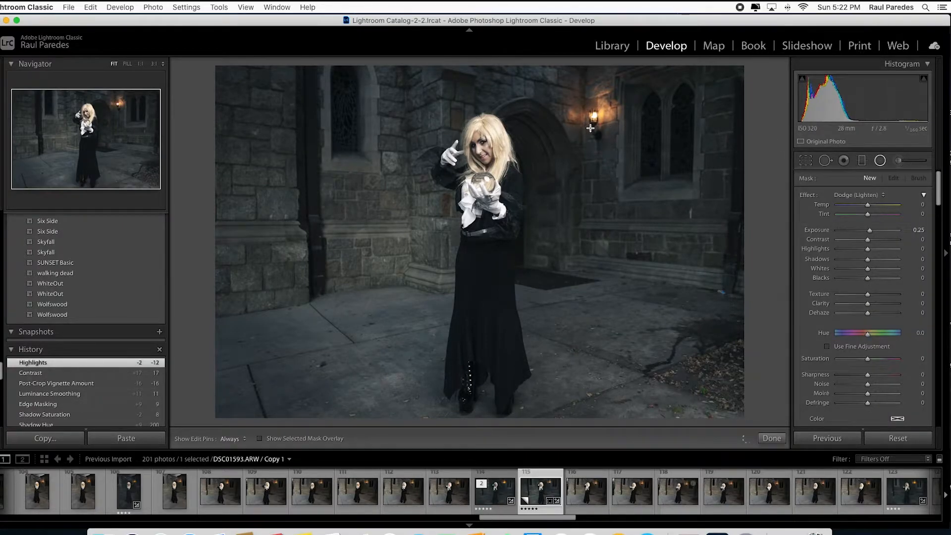
mouse_move(590, 127)
left_mouse_down()
mouse_move(568, 103)
mouse_move(594, 114)
left_mouse_up()
left_click_drag(869, 208, 872, 209)
Set the lamp filter's saturation to 41 and dehaze to -15, then close the radial filter tool
left_click_drag(868, 359, 881, 361)
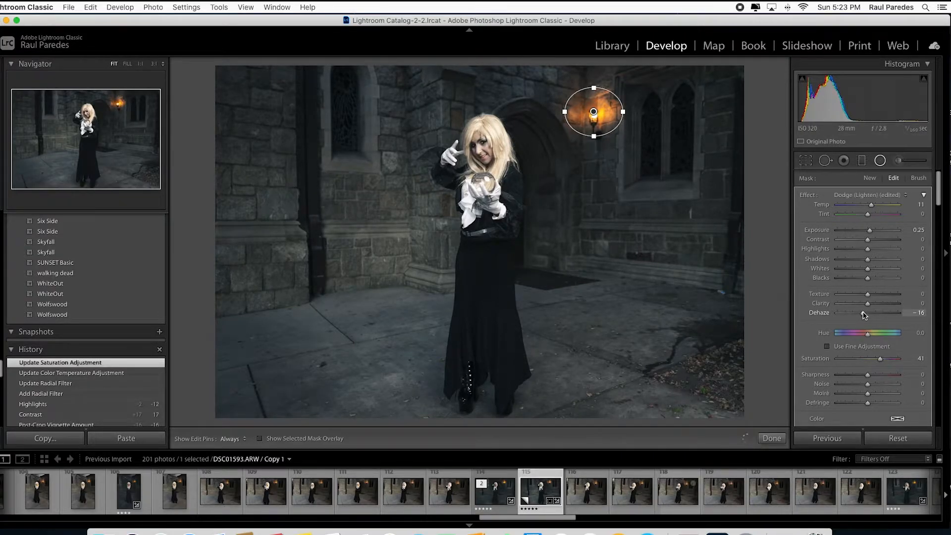
left_click_drag(864, 315, 864, 315)
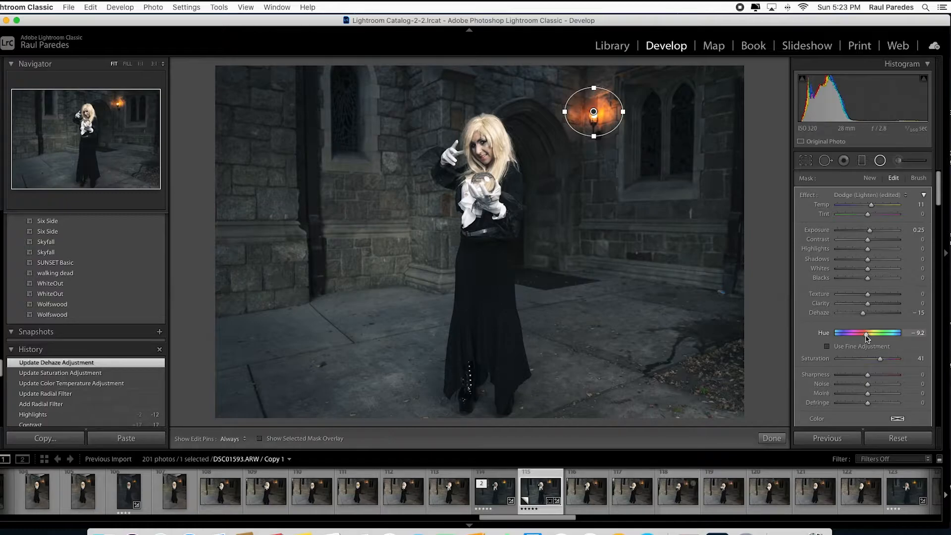
left_click(882, 161)
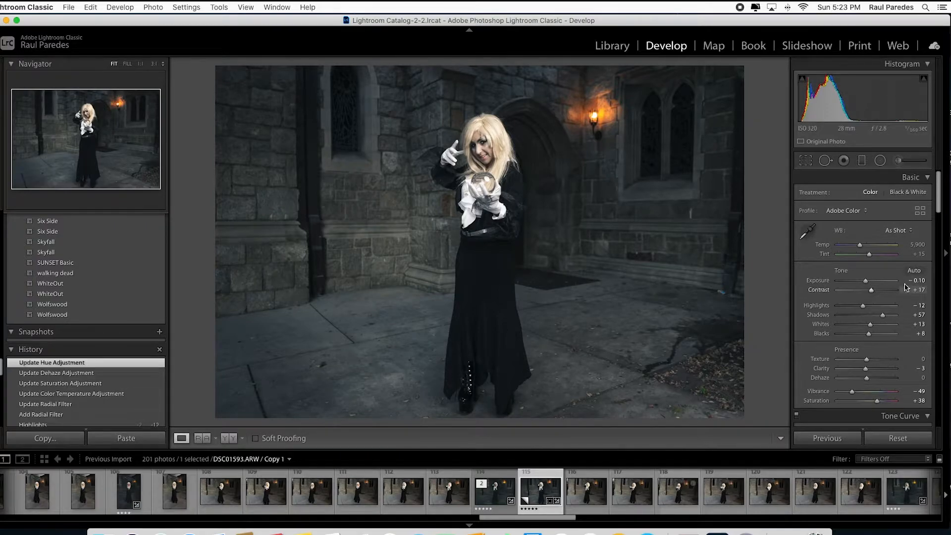
Draw a tall radial filter around the woman, centring it and extending it down to her feet
left_click(881, 161)
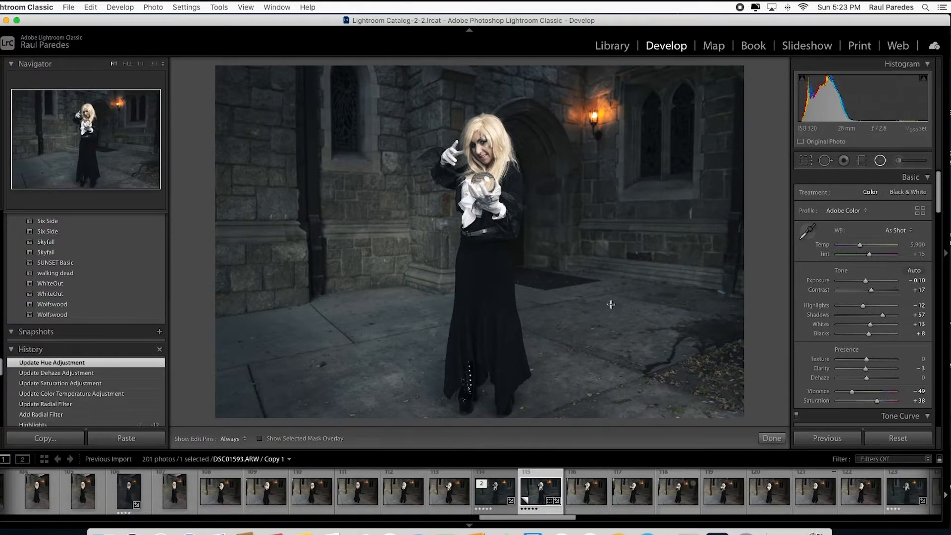
left_click_drag(486, 309, 414, 164)
left_click_drag(488, 310, 484, 245)
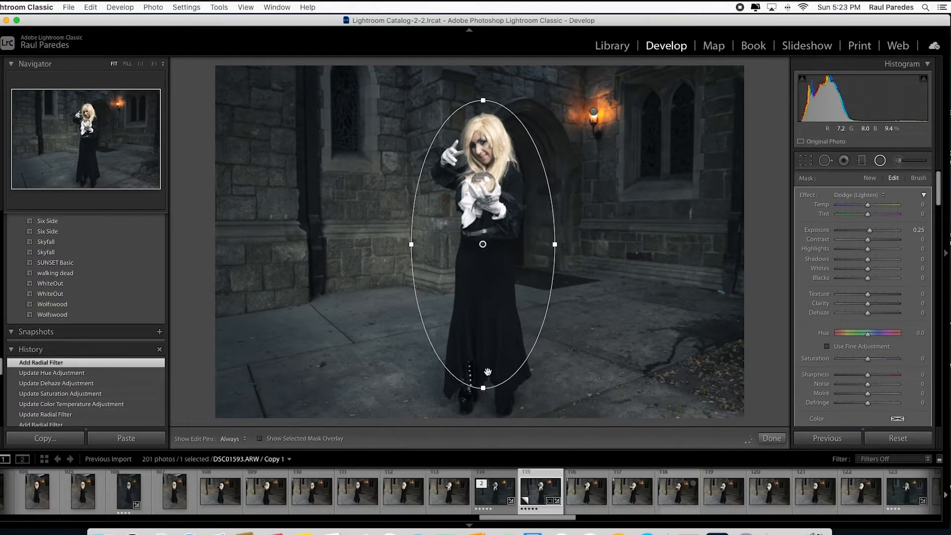
left_click_drag(484, 388, 484, 410)
left_click_drag(487, 370, 486, 385)
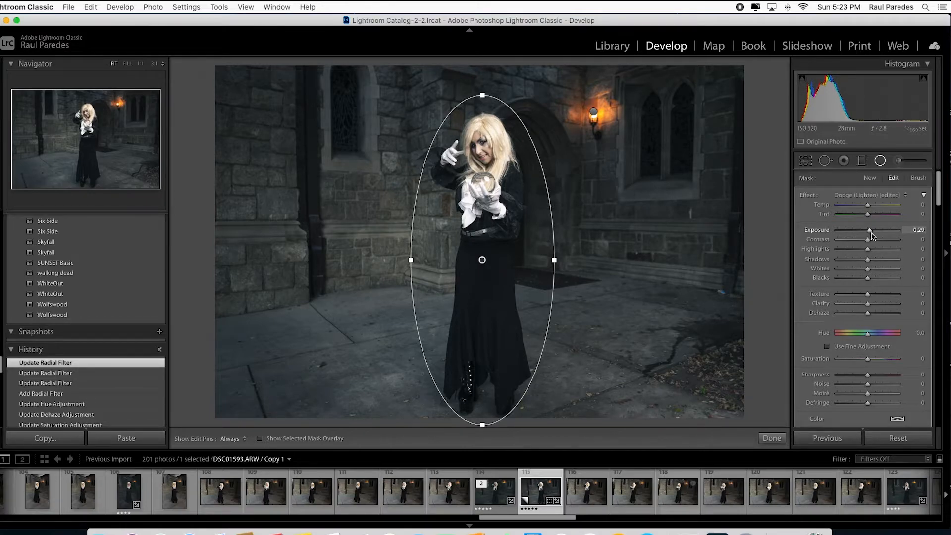
Set the woman's radial filter exposure to 0.21, nudge its position, and close the tool
left_click_drag(871, 237, 873, 236)
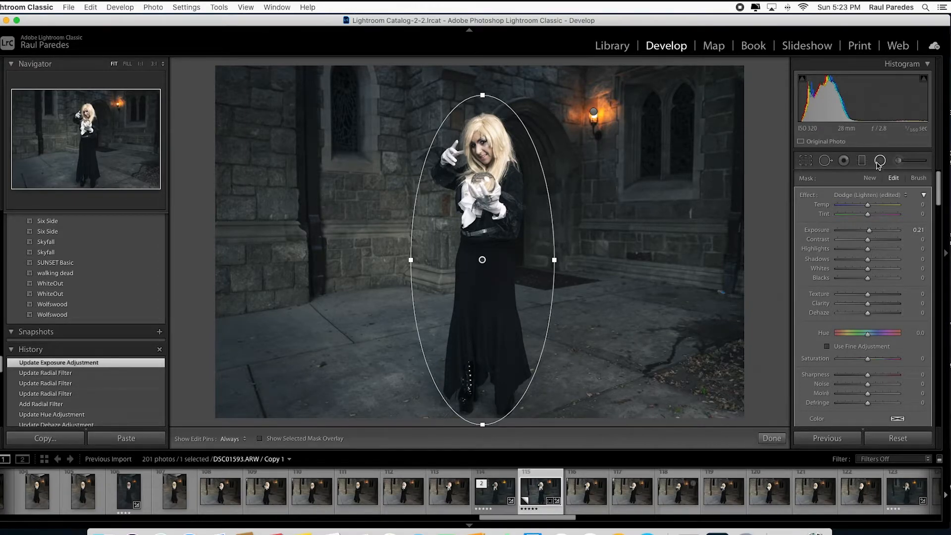
left_click_drag(481, 262, 485, 260)
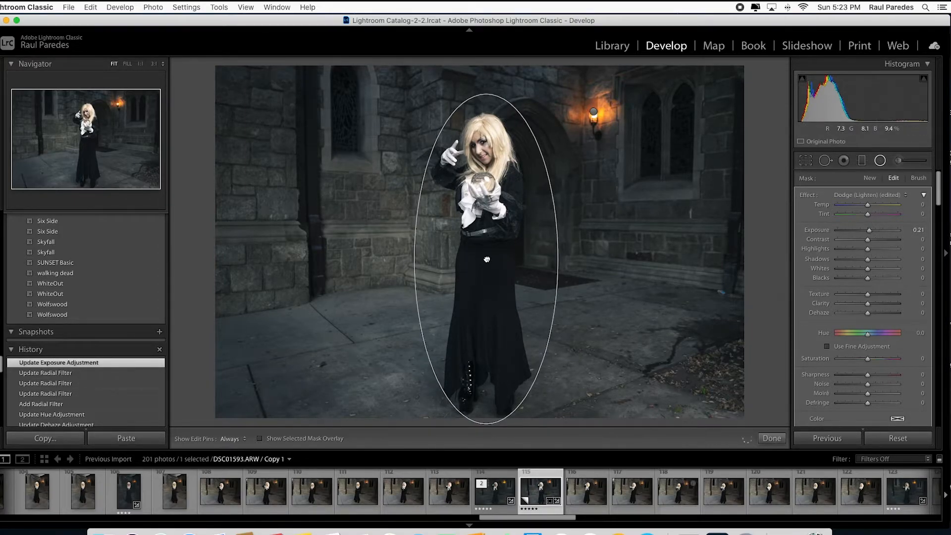
left_click(879, 161)
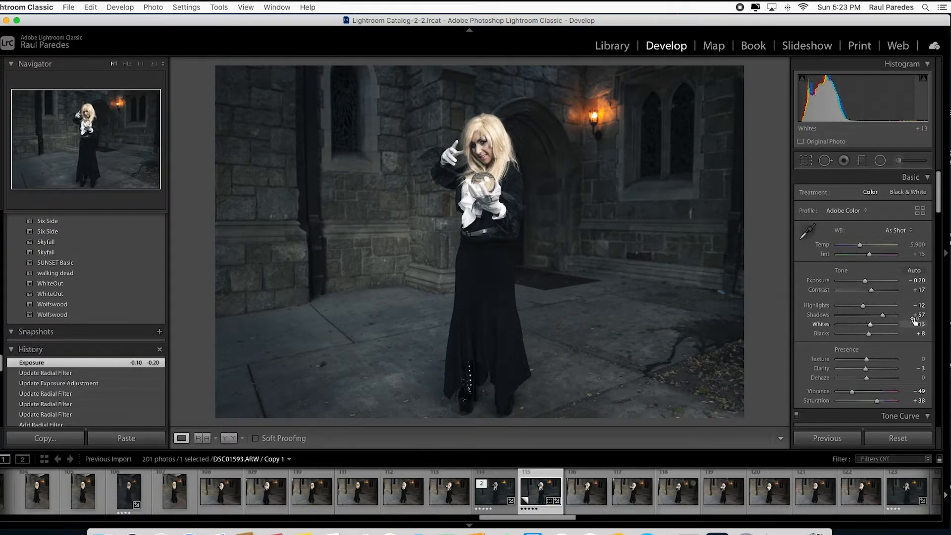
Heal the blue litter on the ground with a size 66 spot-removal brush, choosing a clean source area
left_click(727, 287)
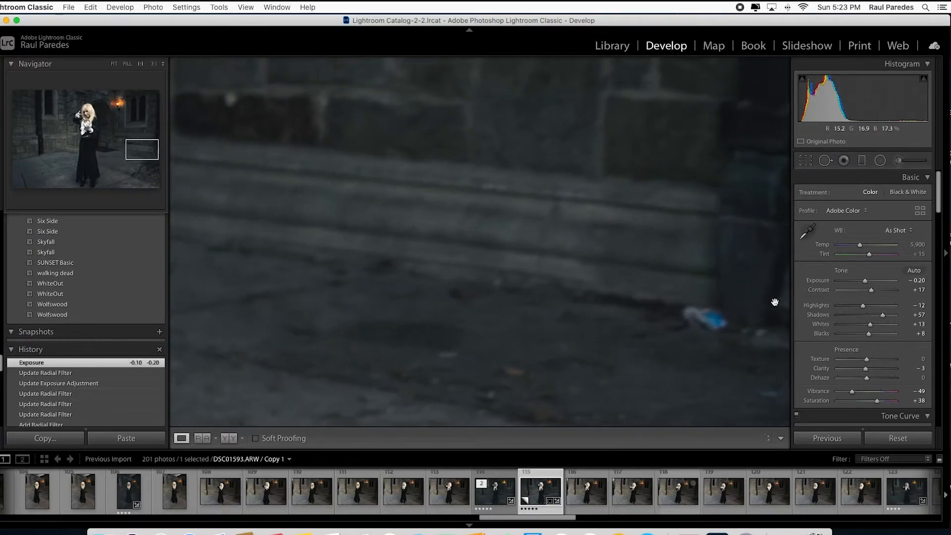
left_click(825, 160)
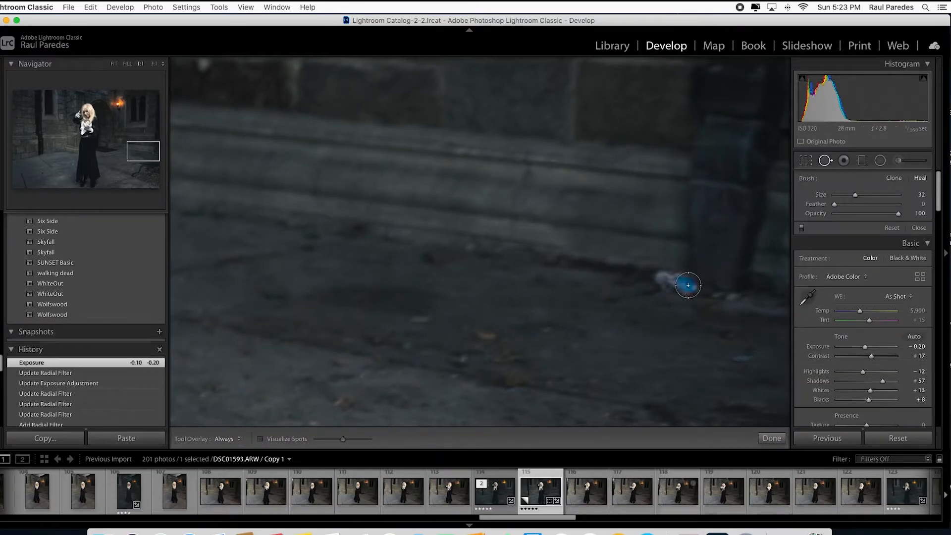
scroll(678, 289, "up", 6)
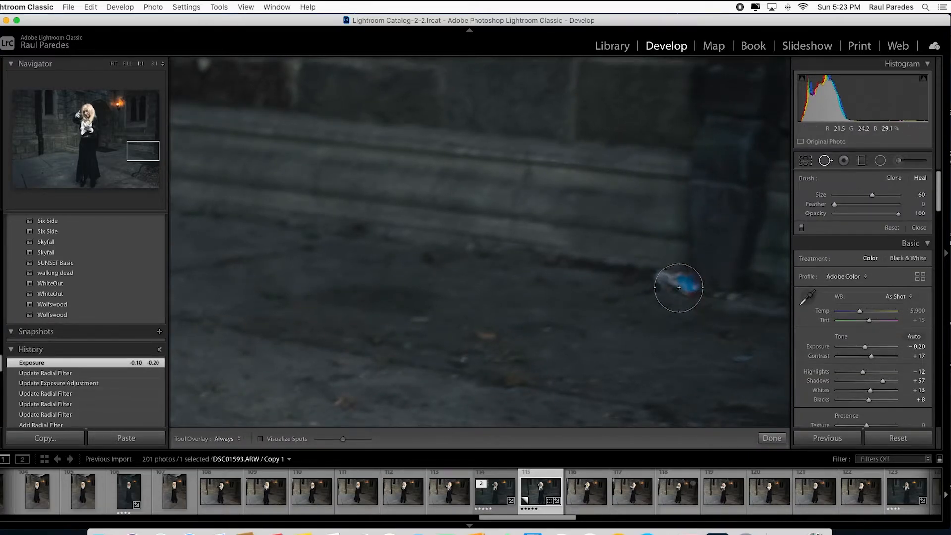
scroll(680, 285, "up", 1)
left_click(678, 284)
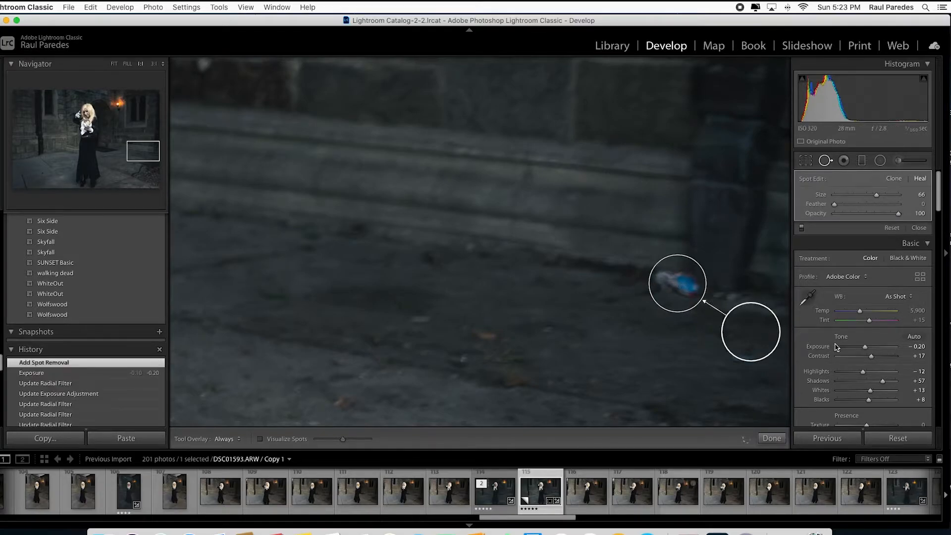
mouse_move(747, 329)
left_mouse_down()
mouse_move(671, 287)
mouse_move(581, 261)
left_mouse_up()
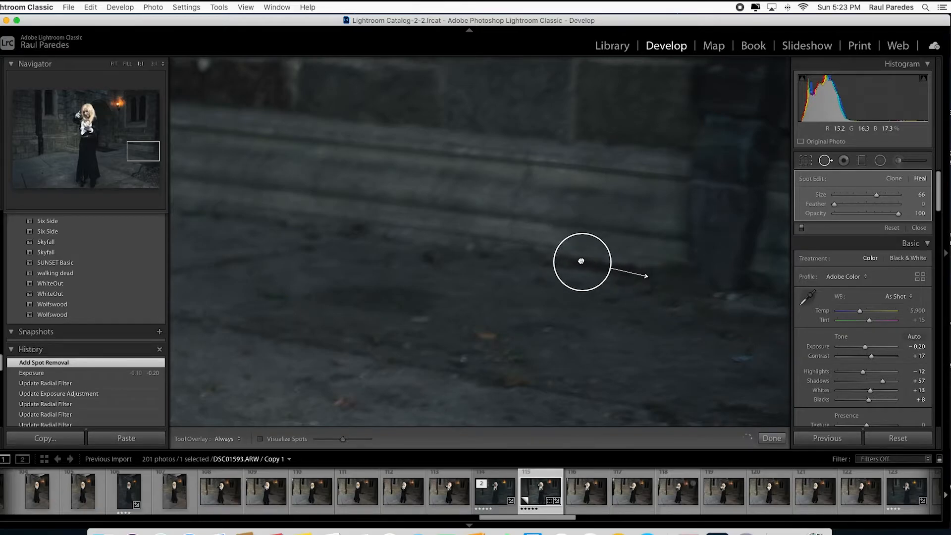
left_click_drag(581, 261, 579, 263)
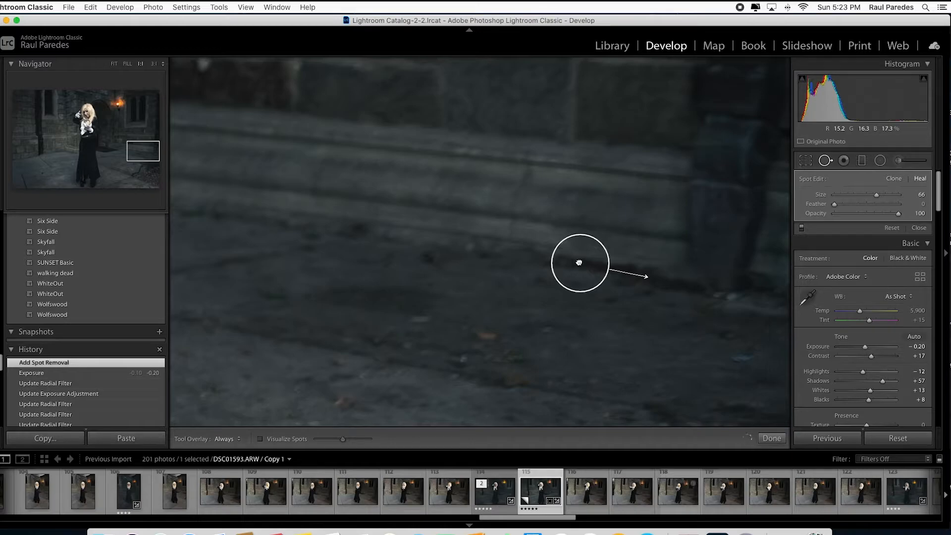
left_click_drag(579, 262, 578, 266)
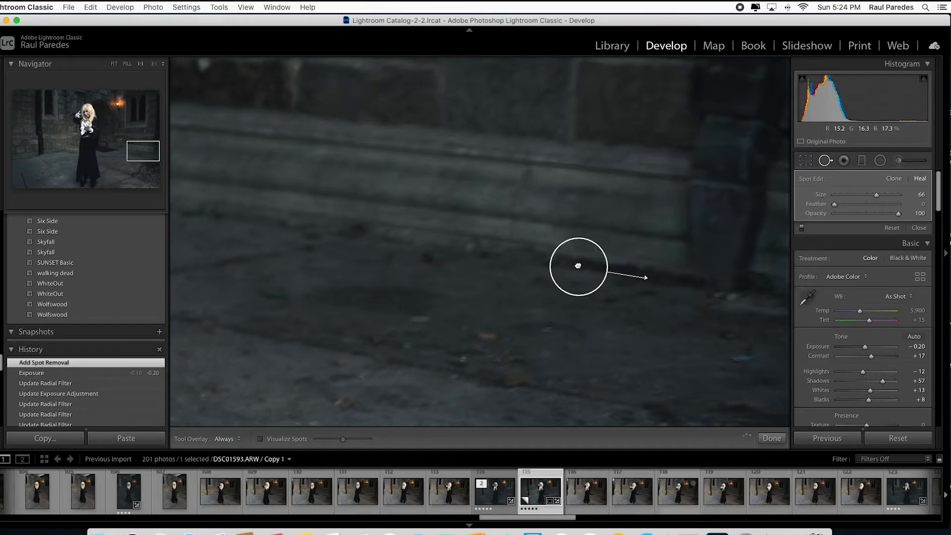
left_click(824, 165)
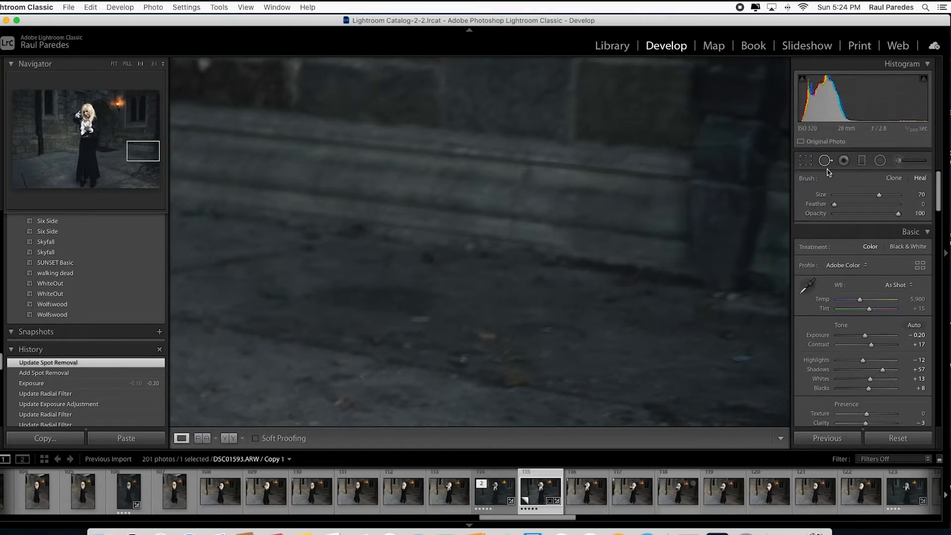
Add a radial filter over the right window with exposure 0.86
left_click(664, 233)
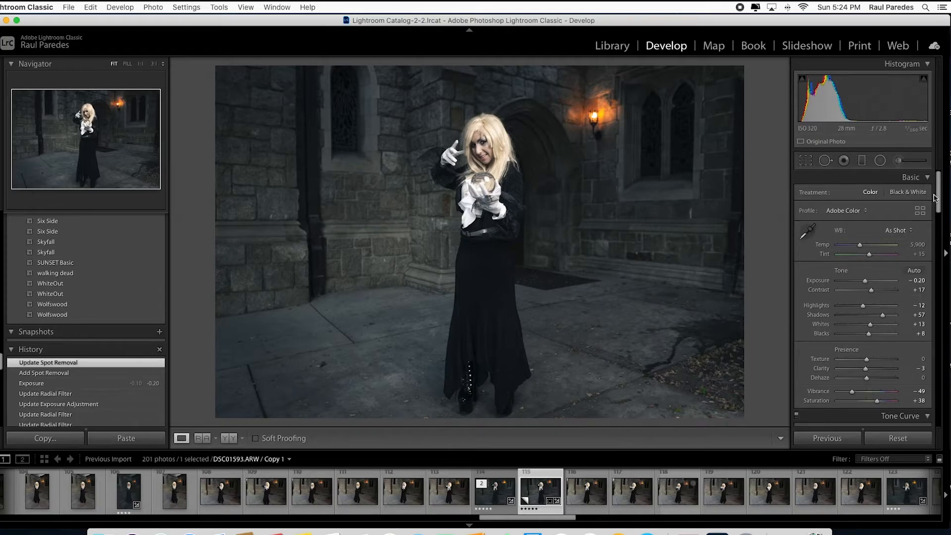
left_click(881, 163)
left_click_drag(686, 165, 631, 94)
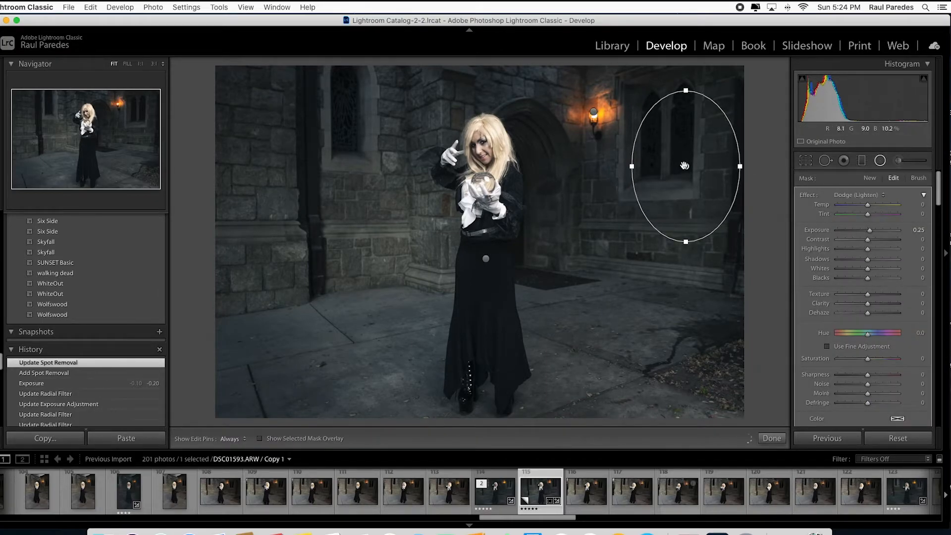
left_click_drag(685, 168, 676, 141)
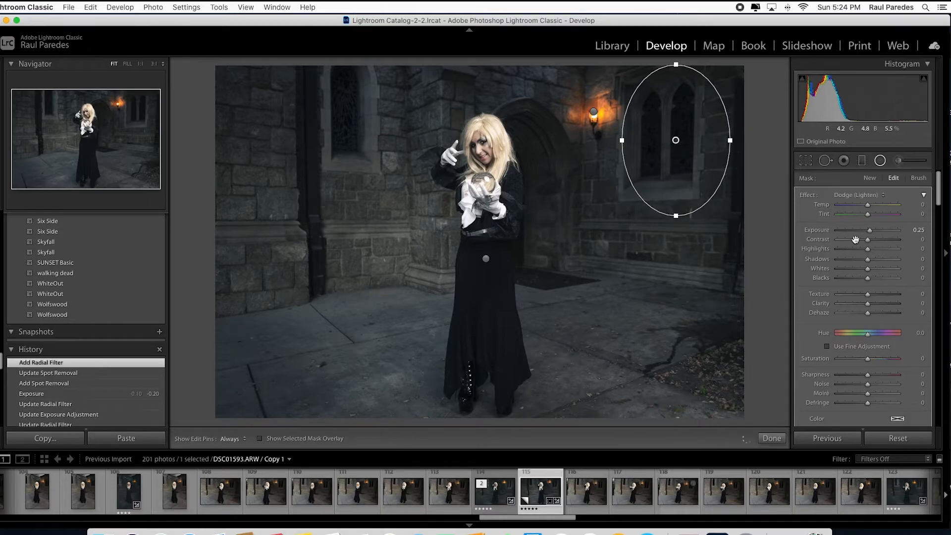
left_click_drag(872, 235, 873, 235)
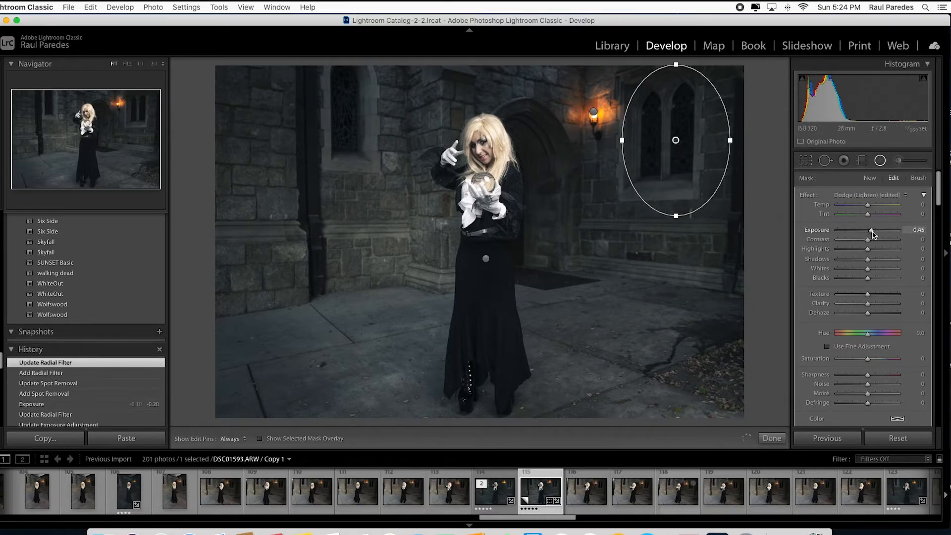
left_click_drag(877, 234, 877, 234)
Duplicate the window filter and move the copy over the left window
right_click(694, 113)
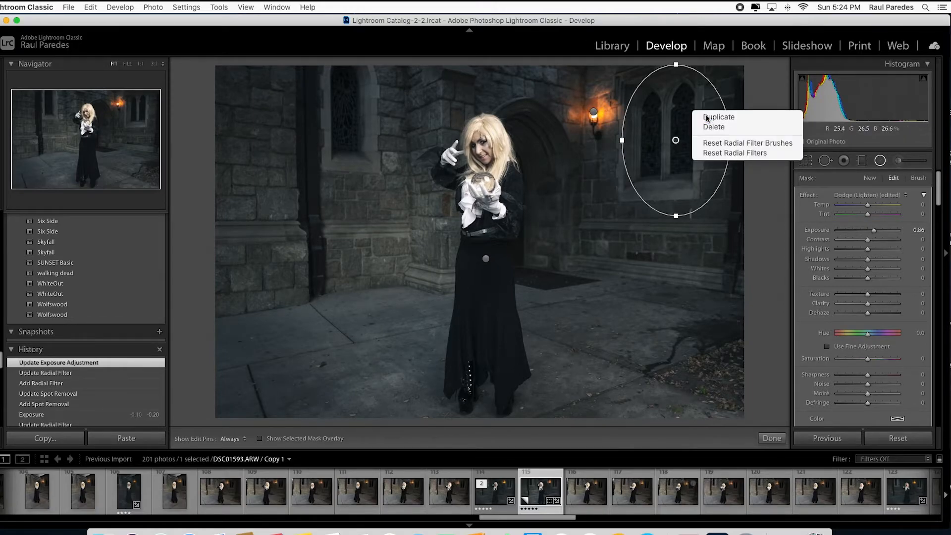
left_click(707, 117)
left_click_drag(676, 141, 358, 127)
Duplicate the left-window filter and move the copy onto the left stone wall with exposure 0.69
right_click(370, 118)
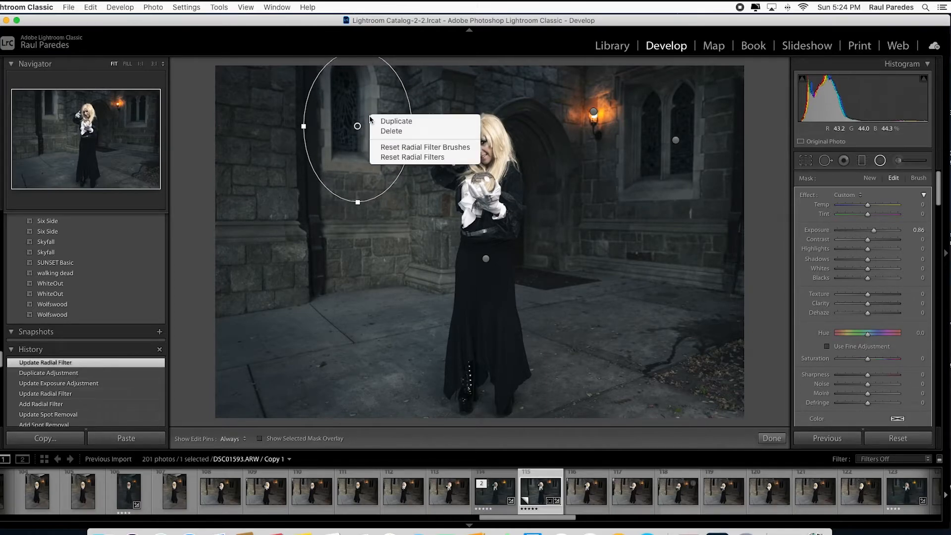
left_click(385, 120)
left_click_drag(355, 149, 257, 191)
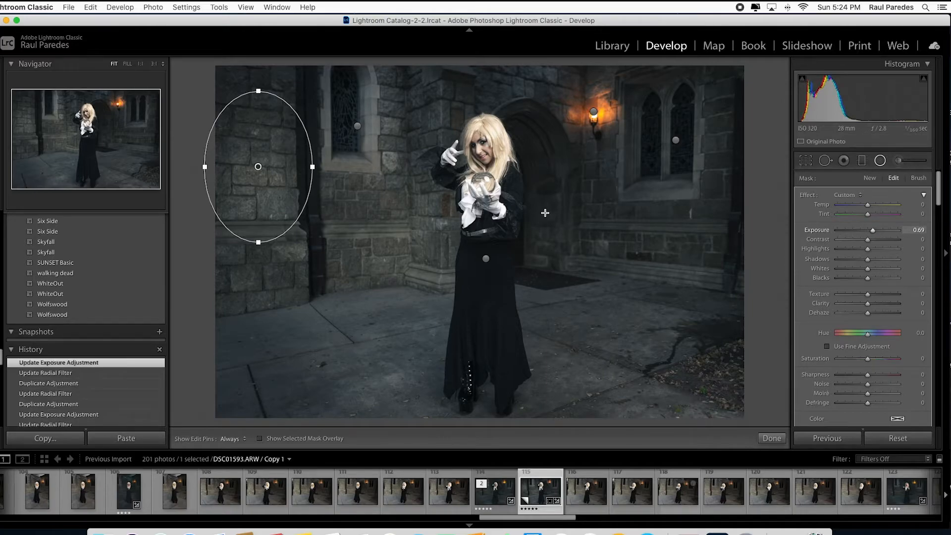
Duplicate the wall filter, move it over the doorway, and rotate and narrow it to fit
right_click(286, 159)
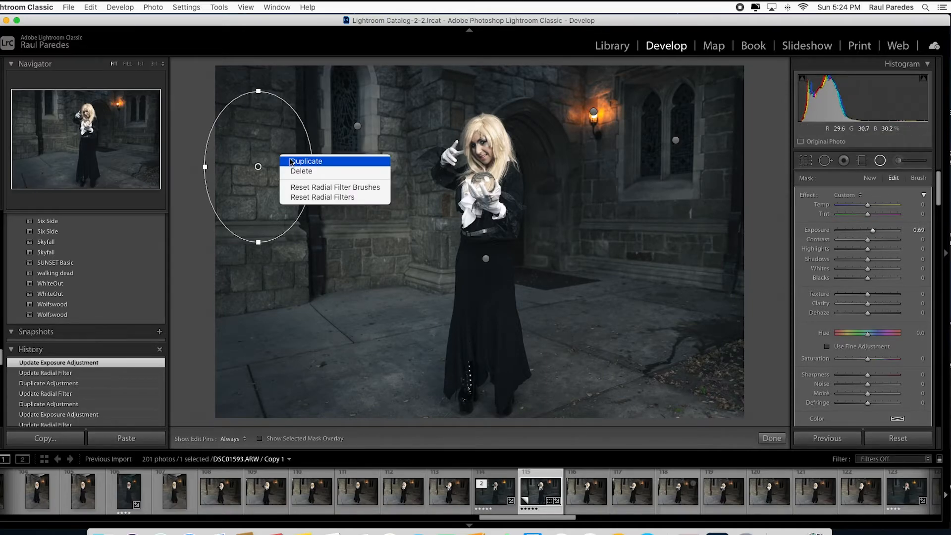
left_click(288, 161)
left_click_drag(259, 167, 555, 192)
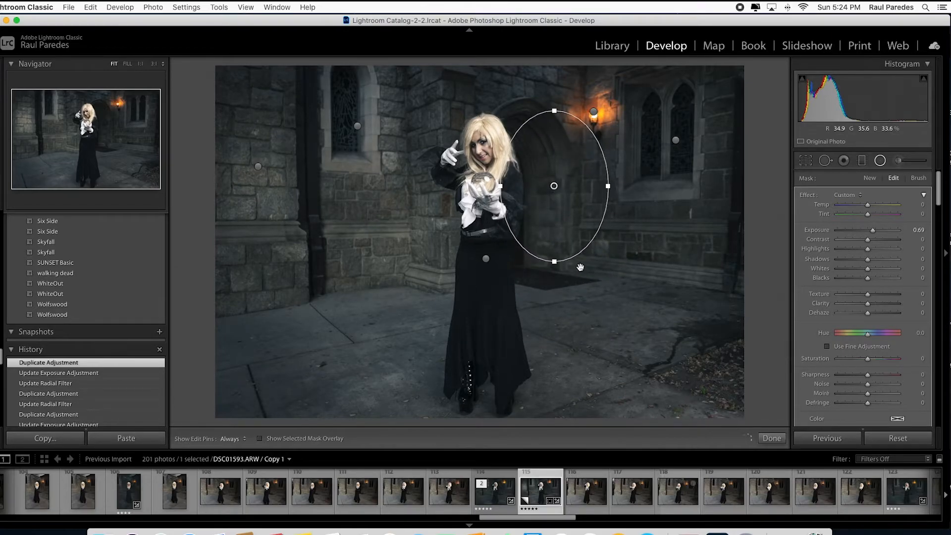
left_click_drag(520, 248, 545, 222)
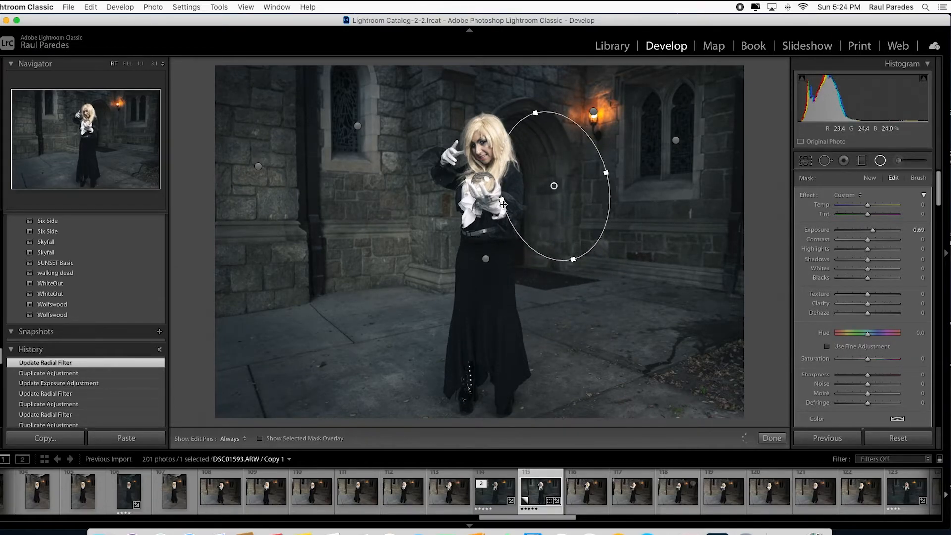
left_click_drag(502, 200, 537, 132)
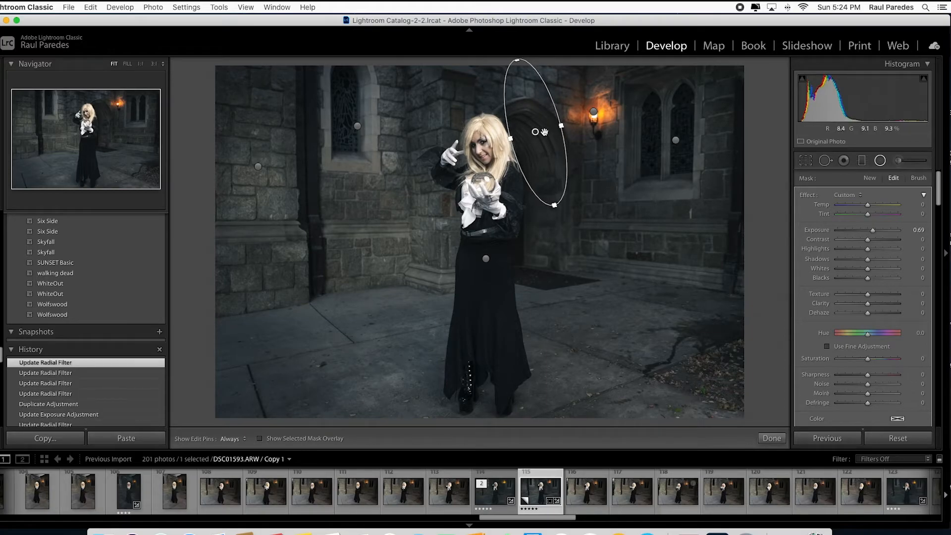
Duplicate the doorway filter, rotate it on the ground, and move it to the bottom edge with exposure 0.43
right_click(536, 131)
left_click(553, 136)
left_click_drag(544, 152, 574, 371)
left_click_drag(518, 394, 569, 383)
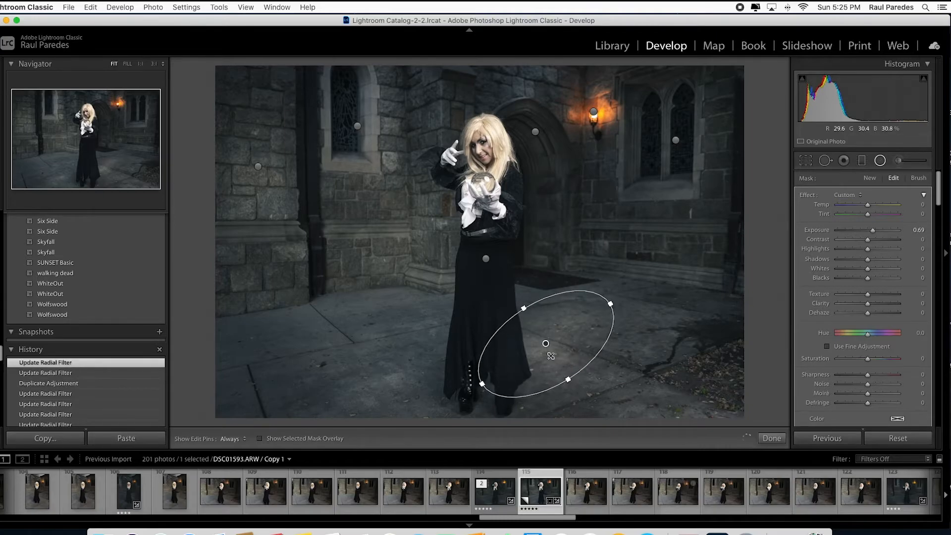
left_click_drag(546, 343, 394, 425)
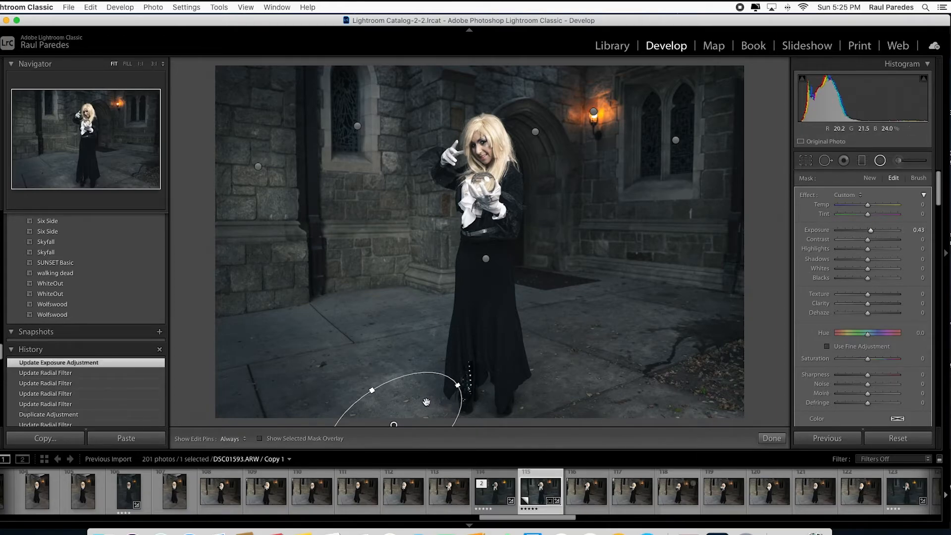
Duplicate the bottom filter onto the ground right of the woman and set its exposure to 0.32
right_click(395, 424)
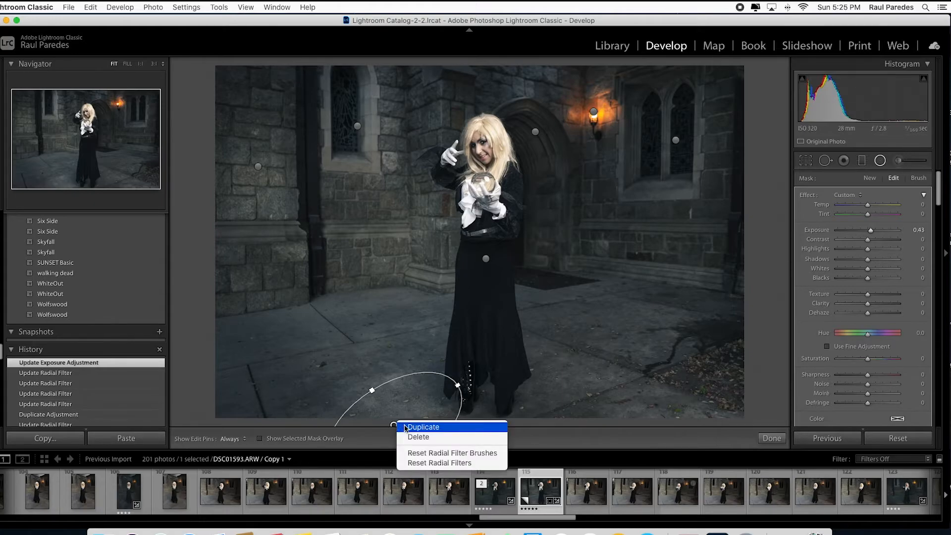
left_click(405, 428)
left_click_drag(406, 418, 613, 357)
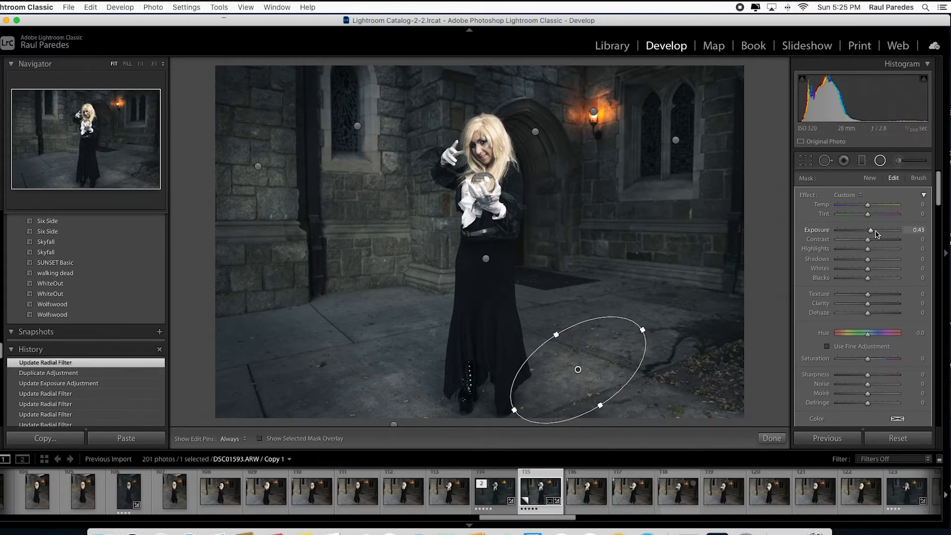
left_click_drag(871, 234, 871, 234)
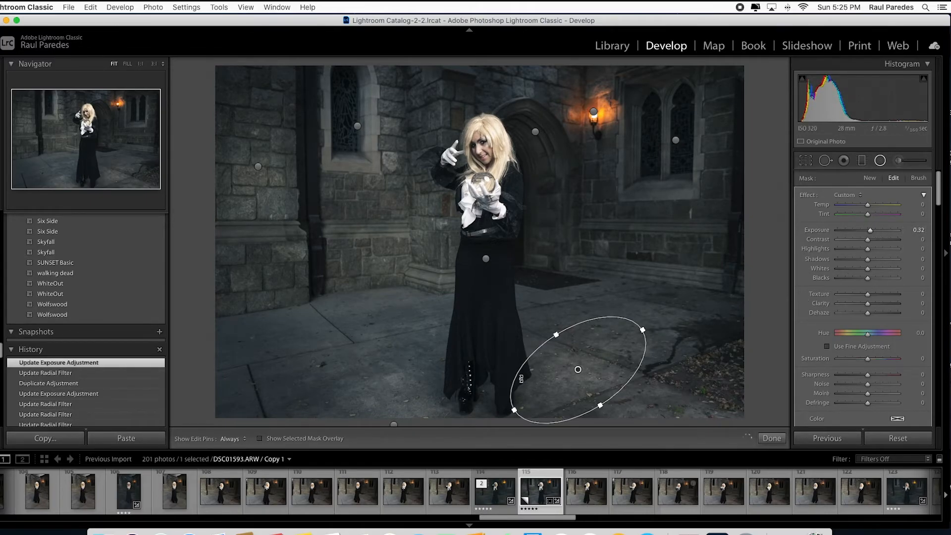
Duplicate the ground filter, shrink the copy, and place it on the pavement beside the woman
right_click(602, 357)
left_click(603, 359)
left_click_drag(598, 358, 585, 287)
left_click_drag(589, 334, 577, 317)
left_click_drag(498, 338, 556, 296)
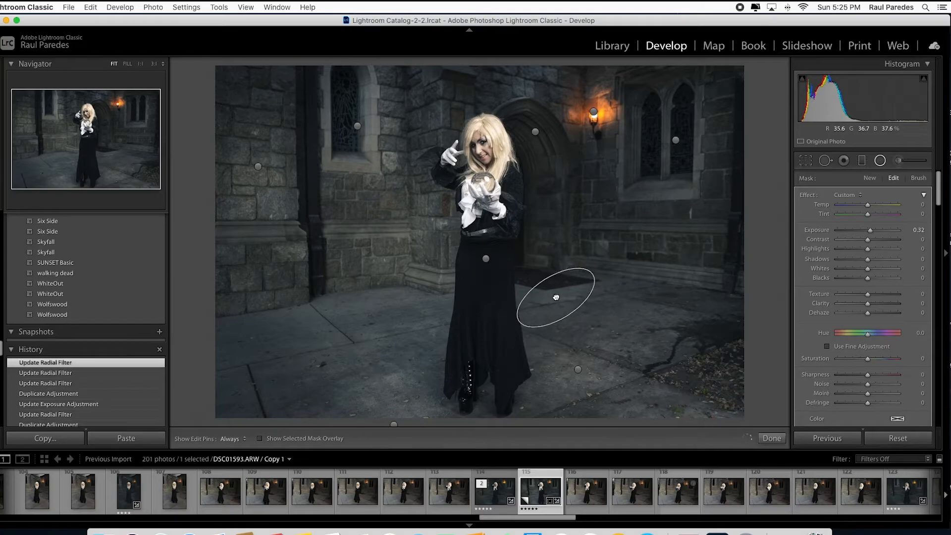
Paint an Adjustment Brush stroke with texture -5 and clarity 23 over the upper wall near the lamp and window
left_click(880, 160)
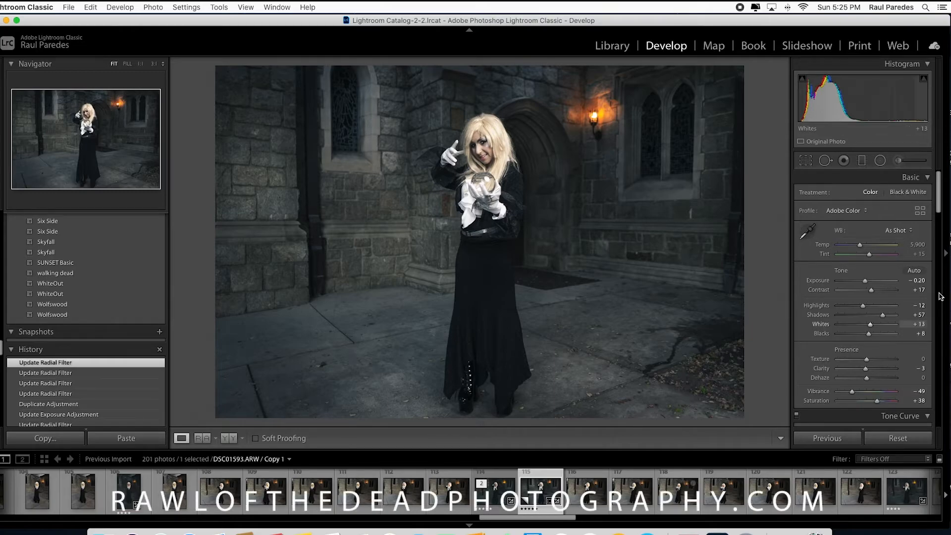
left_click(900, 161)
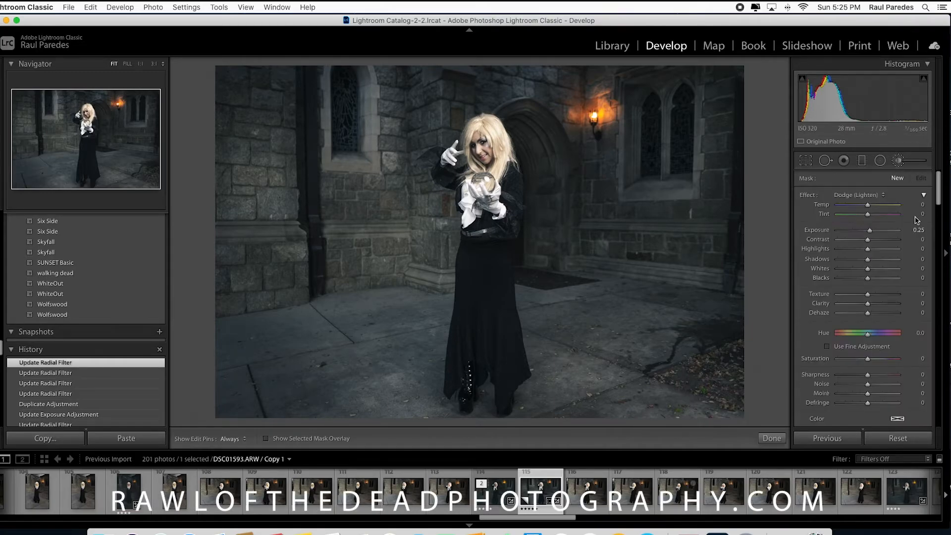
key("alt")
left_click(808, 192, "alt")
left_click_drag(874, 308, 866, 296)
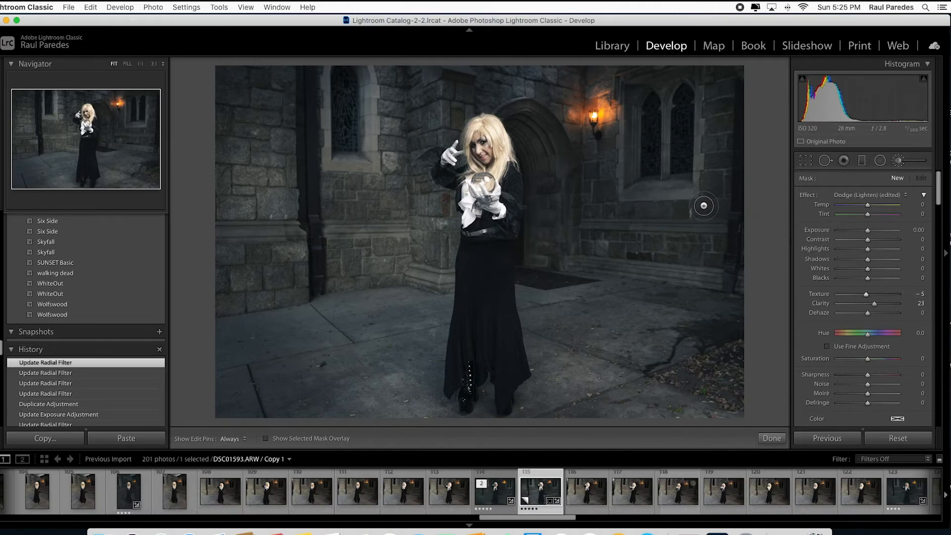
key("h")
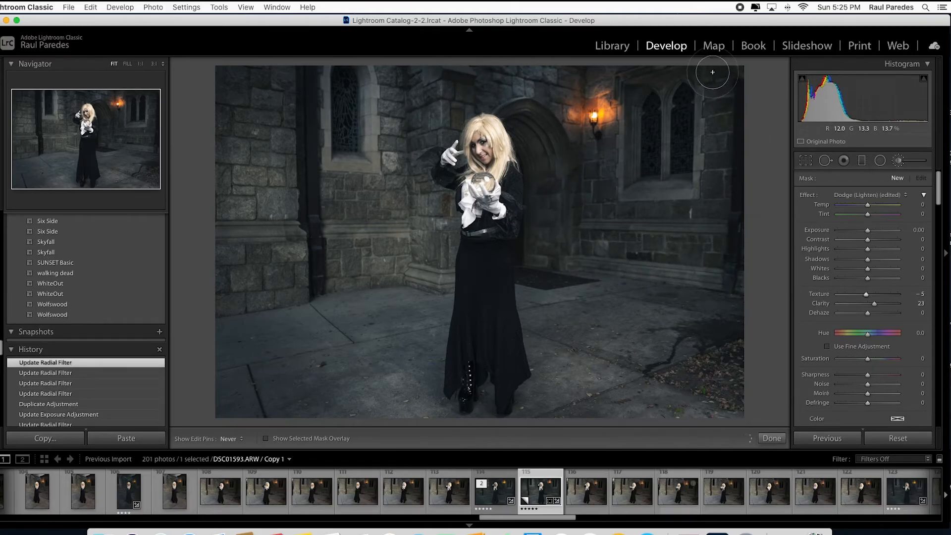
left_click(591, 76)
left_click(720, 94)
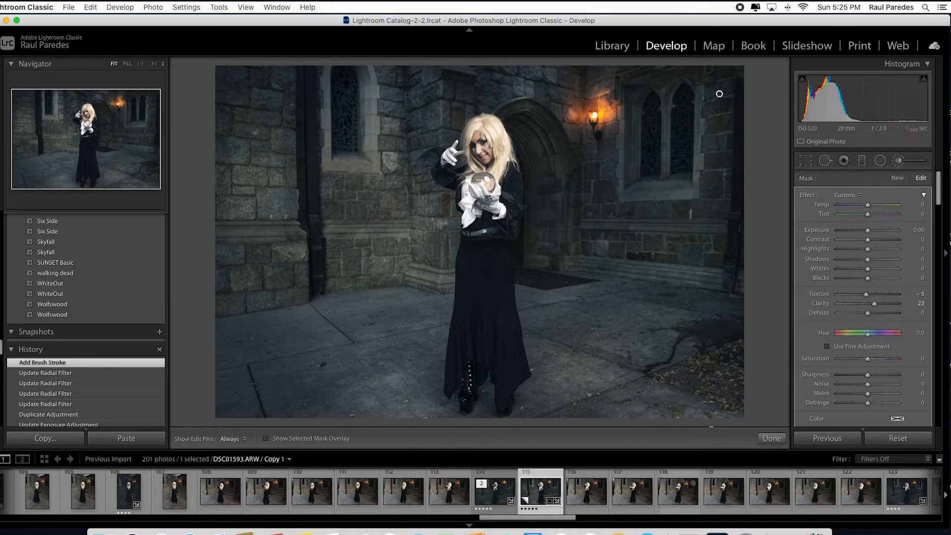
left_click(899, 161)
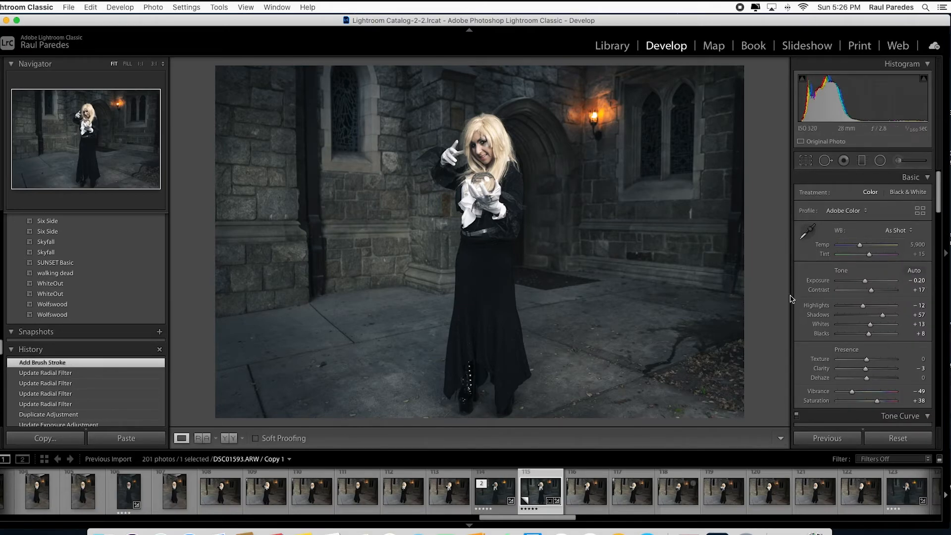
Zoom into the face and paint a Soft Face (med) brush stroke on the woman's cheek
left_click(478, 142)
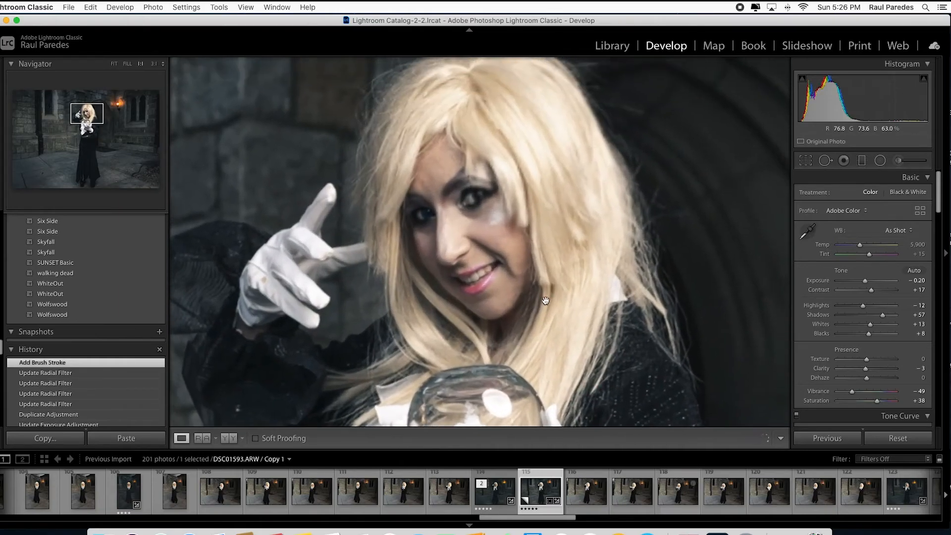
left_click(899, 161)
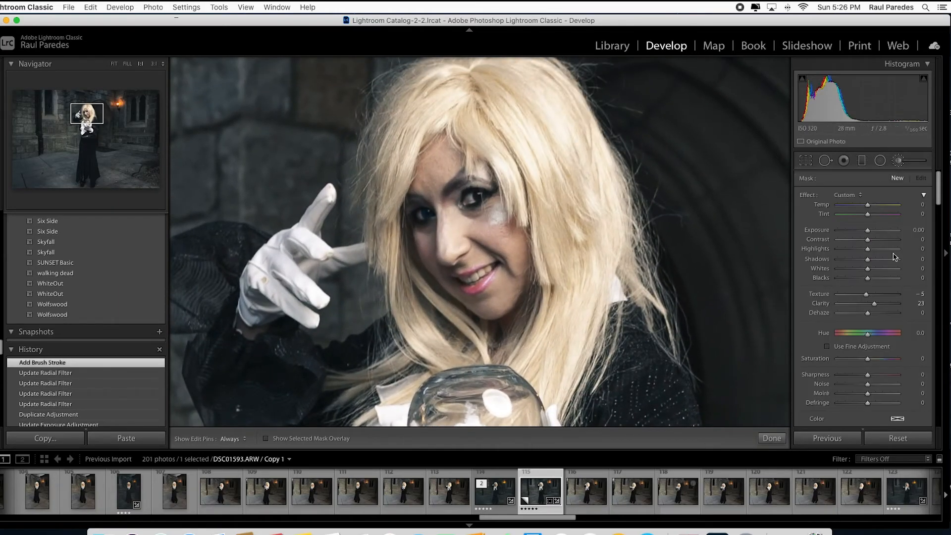
left_click(861, 195)
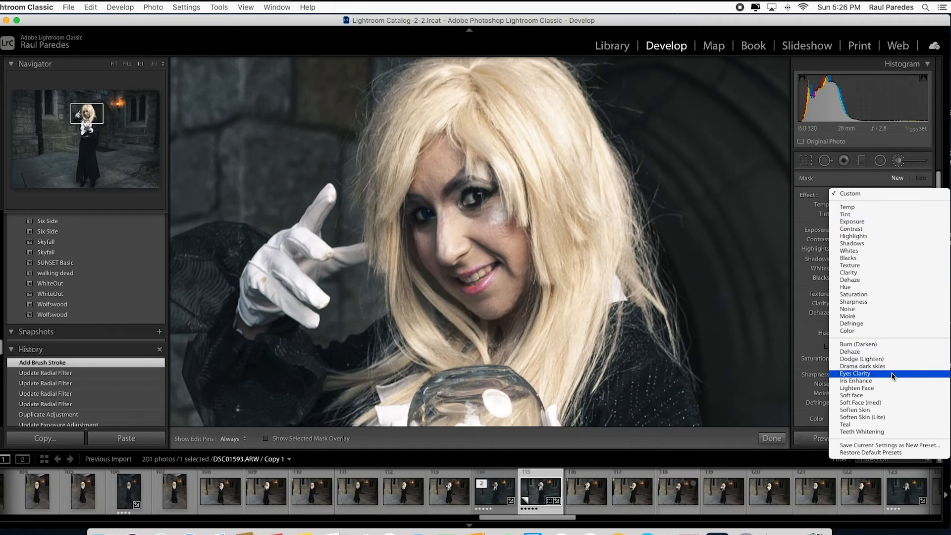
left_click(888, 405)
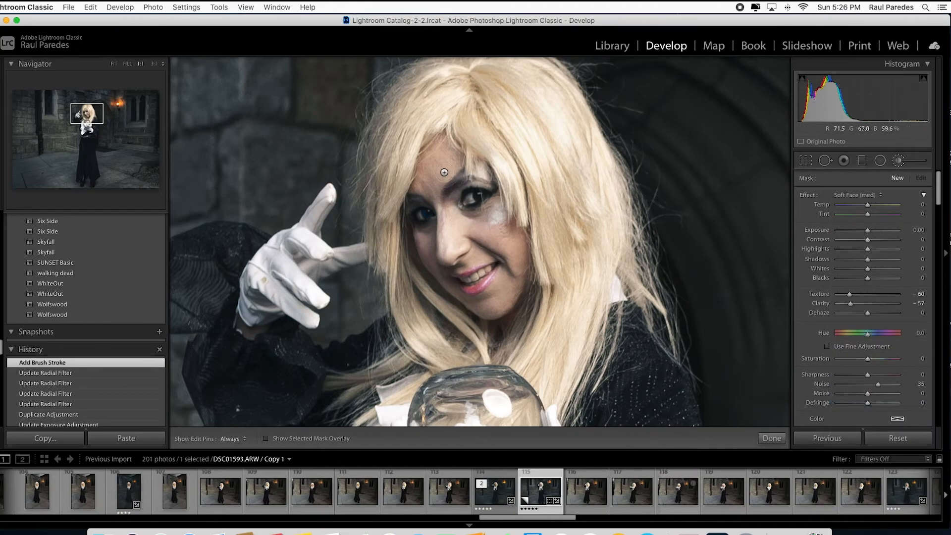
key("h")
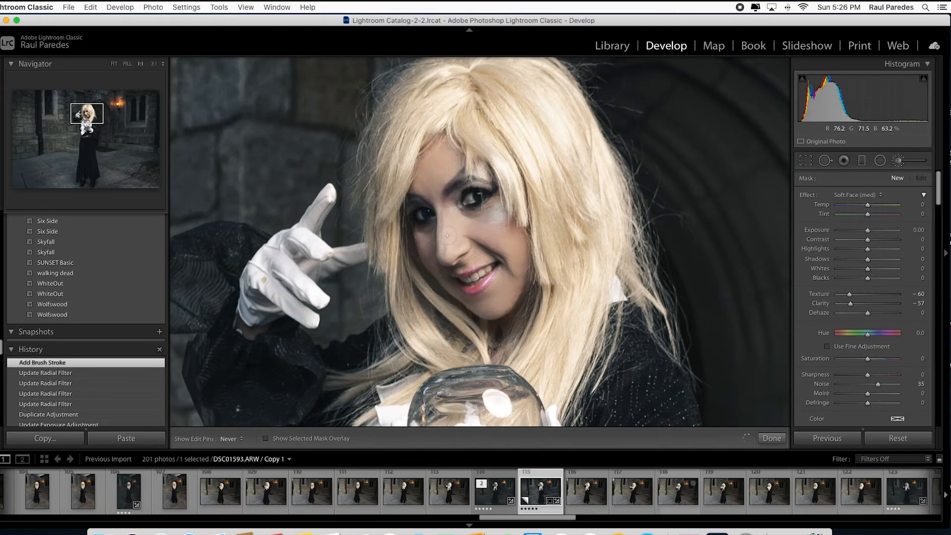
left_click(496, 241)
left_click(899, 161)
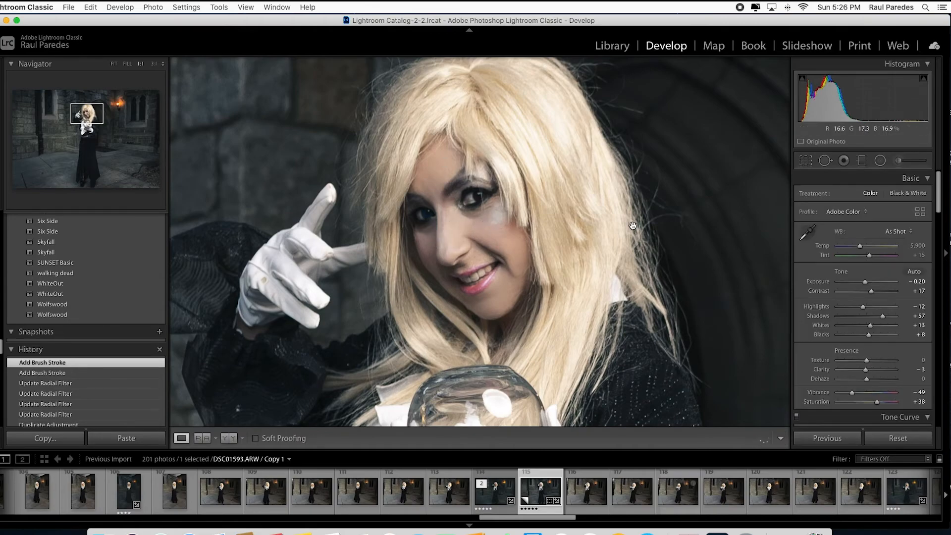
Examine the gloved hands and crystal ball up close, and compare with the unedited original from the edit history
left_click(624, 226)
left_click(492, 187)
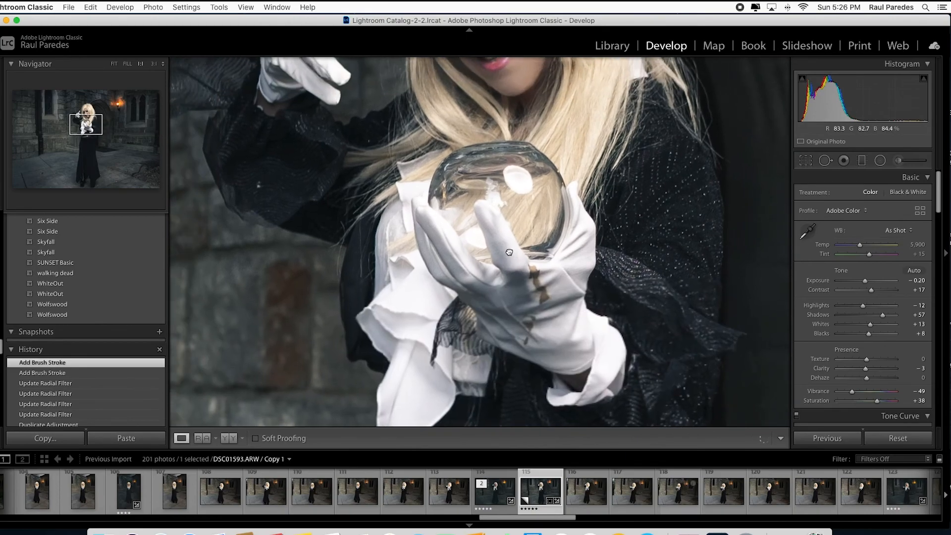
left_click_drag(509, 253, 361, 130)
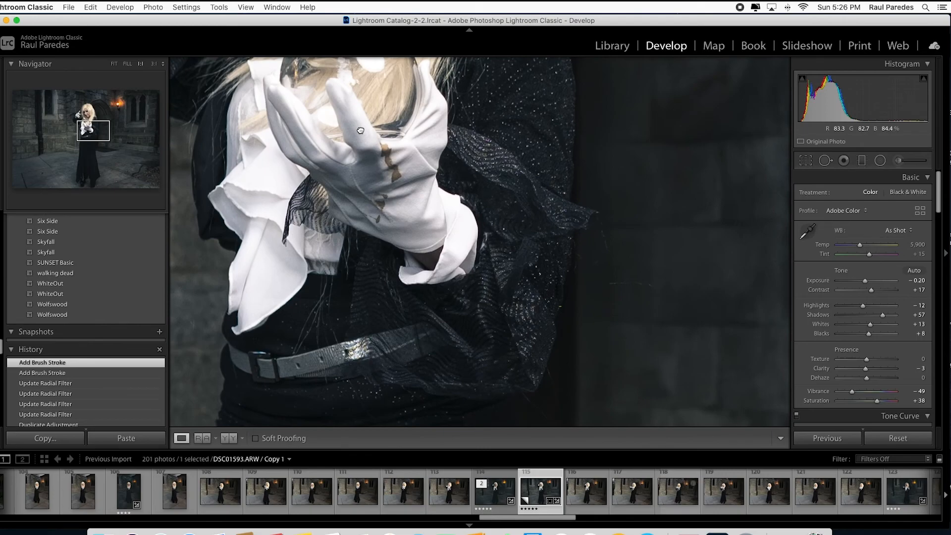
left_click(360, 130)
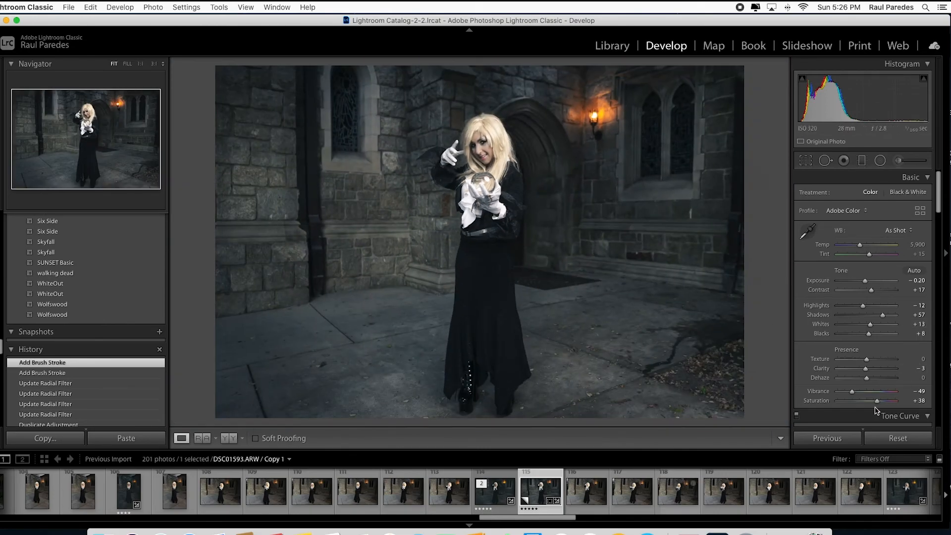
left_click(93, 339)
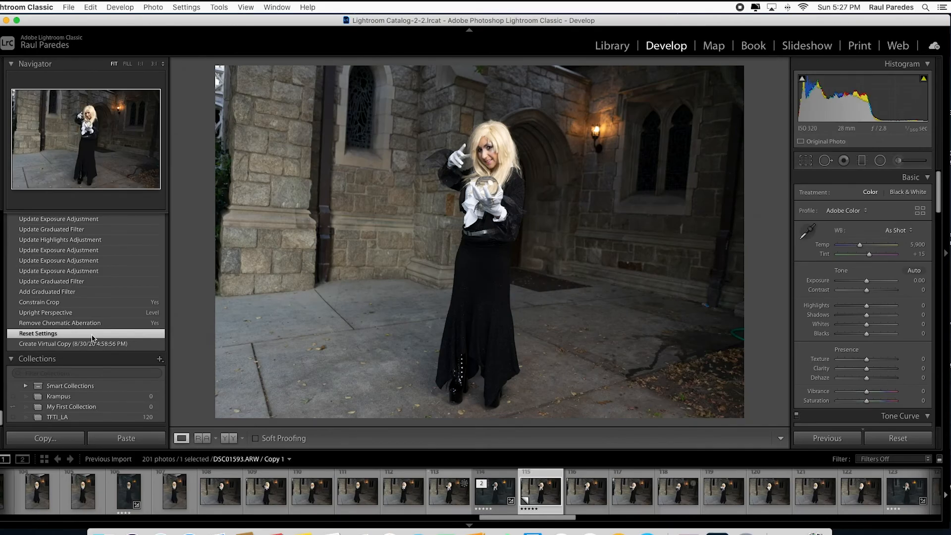
scroll(91, 338, "up", 3)
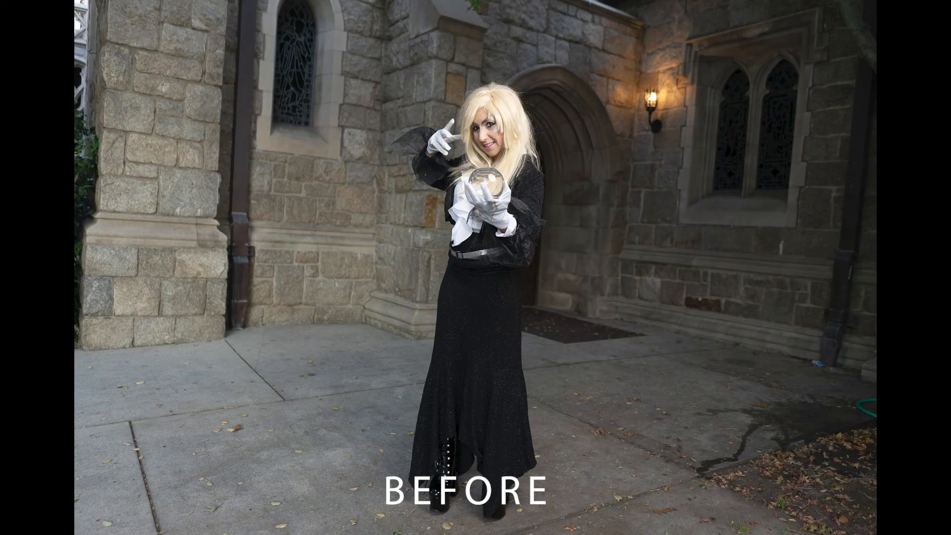